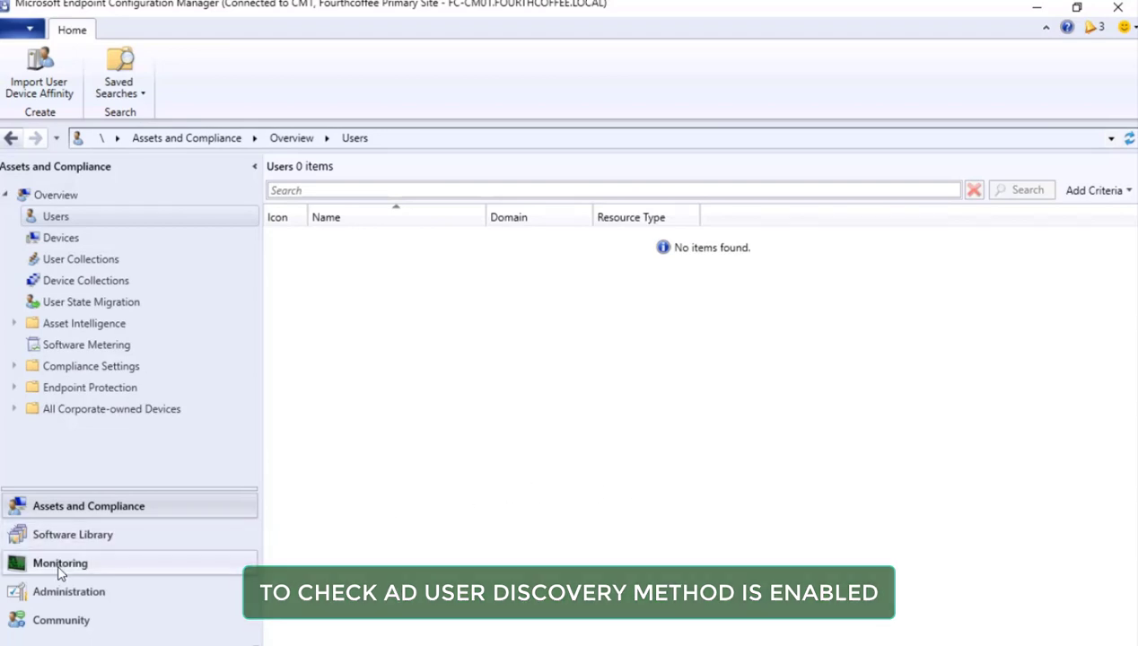
Open the Active Directory User Discovery properties under the hierarchy's discovery methods and enable Active Directory User Discovery.
left_click(51, 596)
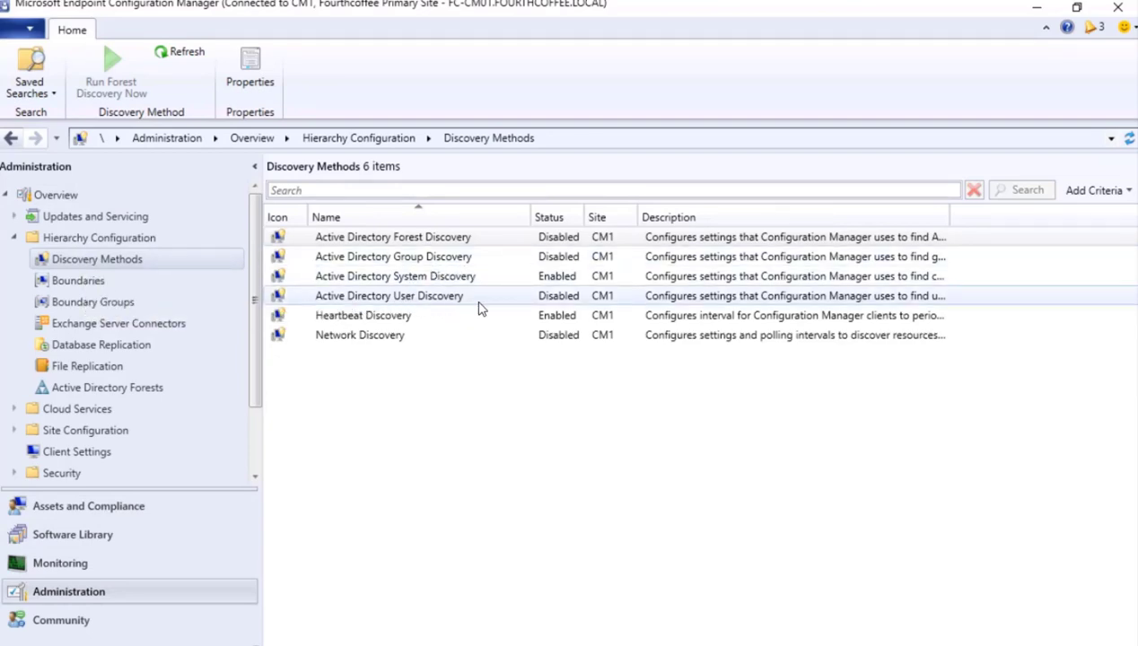
right_click(401, 298)
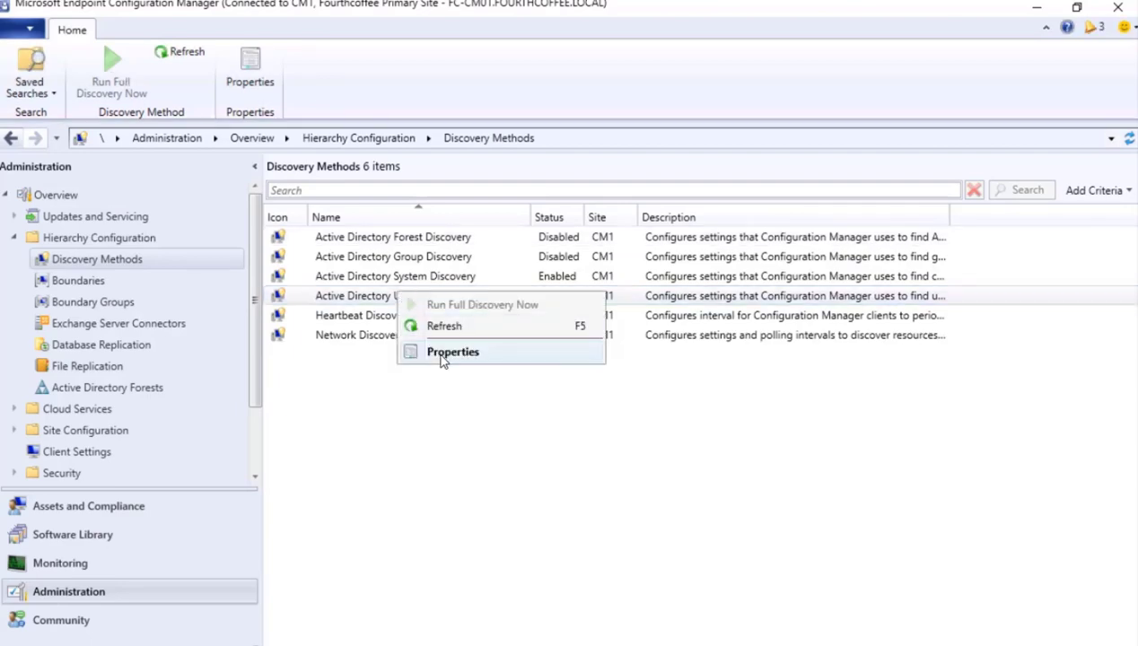
left_click(442, 351)
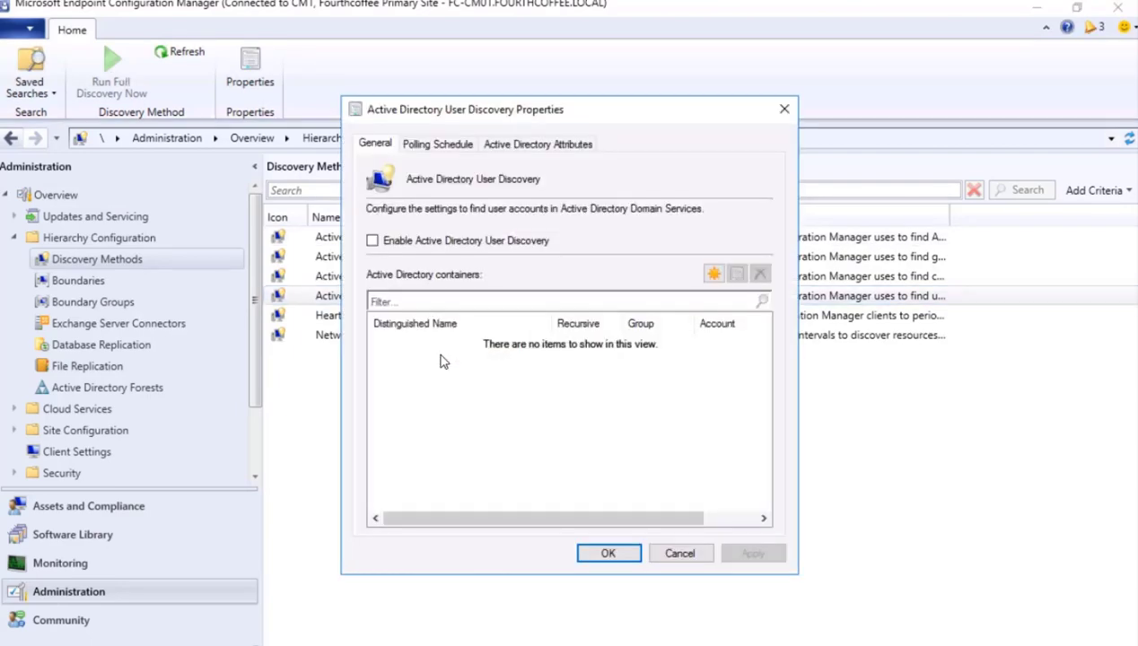
left_click(372, 243)
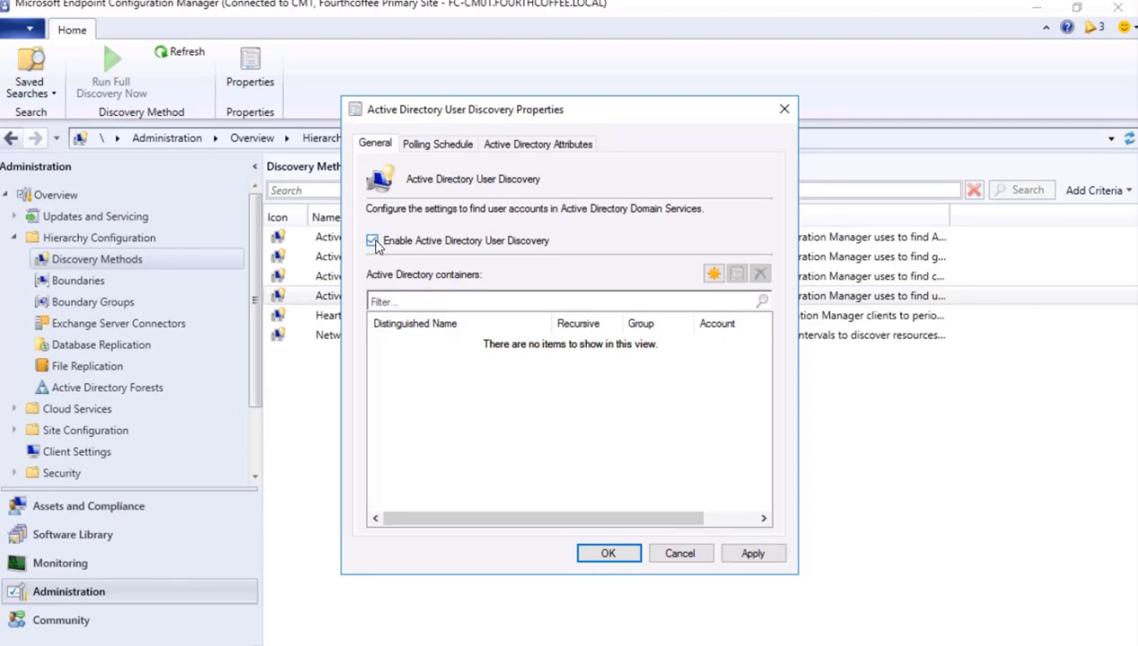
Add the FOURTHCOFFEE domain root as a discovery container, without excluding any sub containers and using the site server's computer account.
left_click(712, 274)
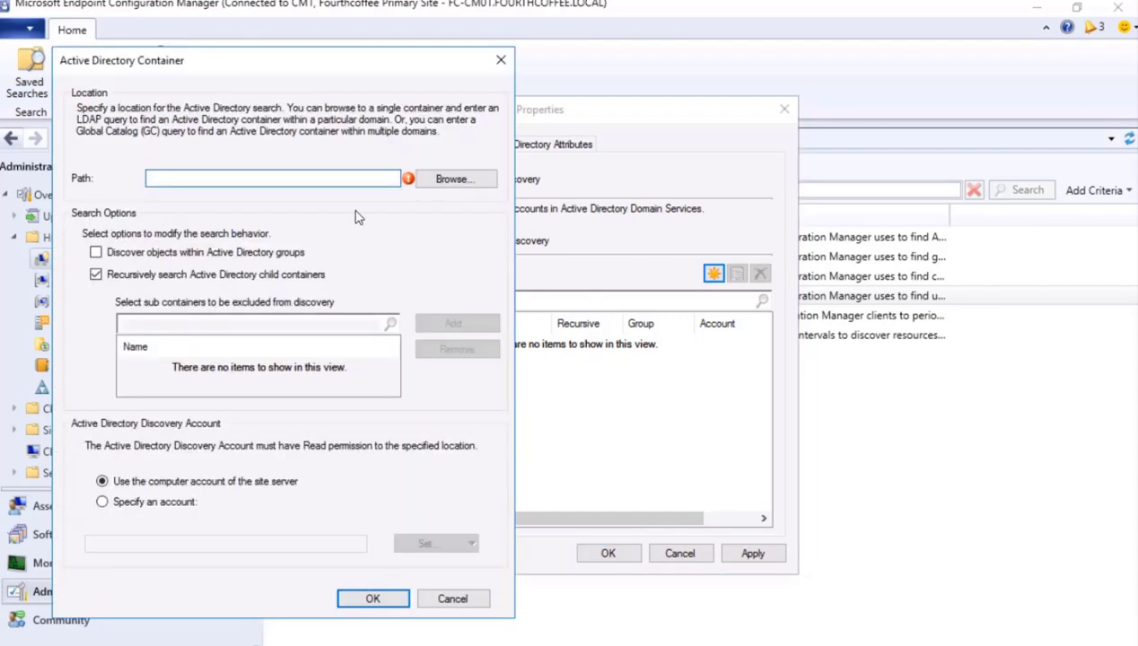
left_click(443, 181)
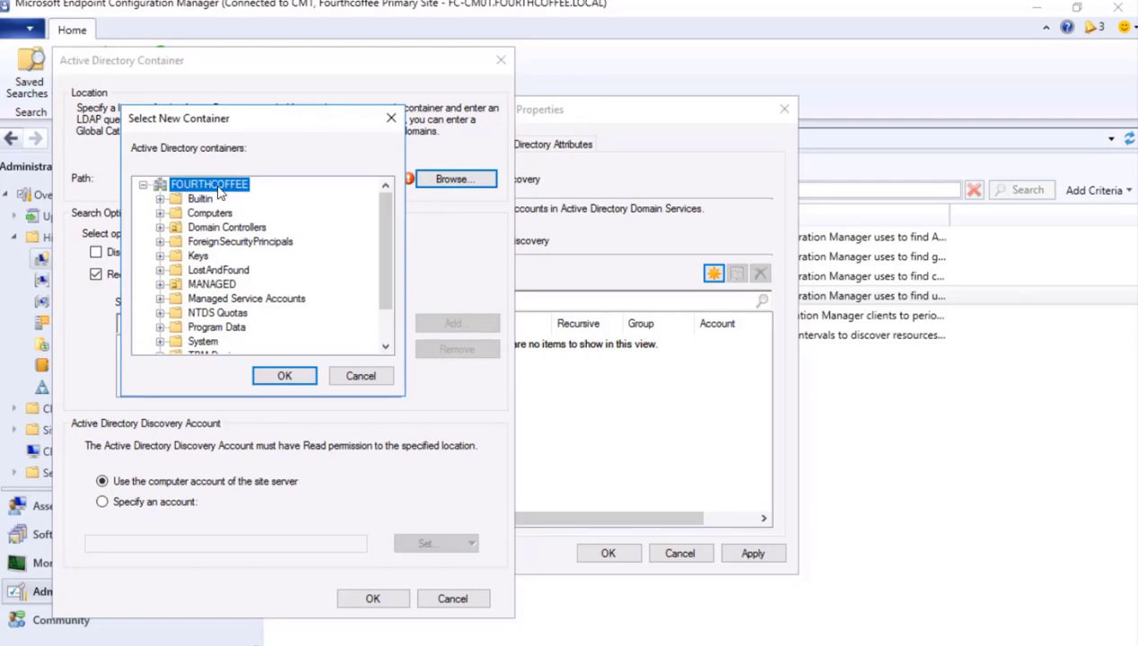
left_click(284, 378)
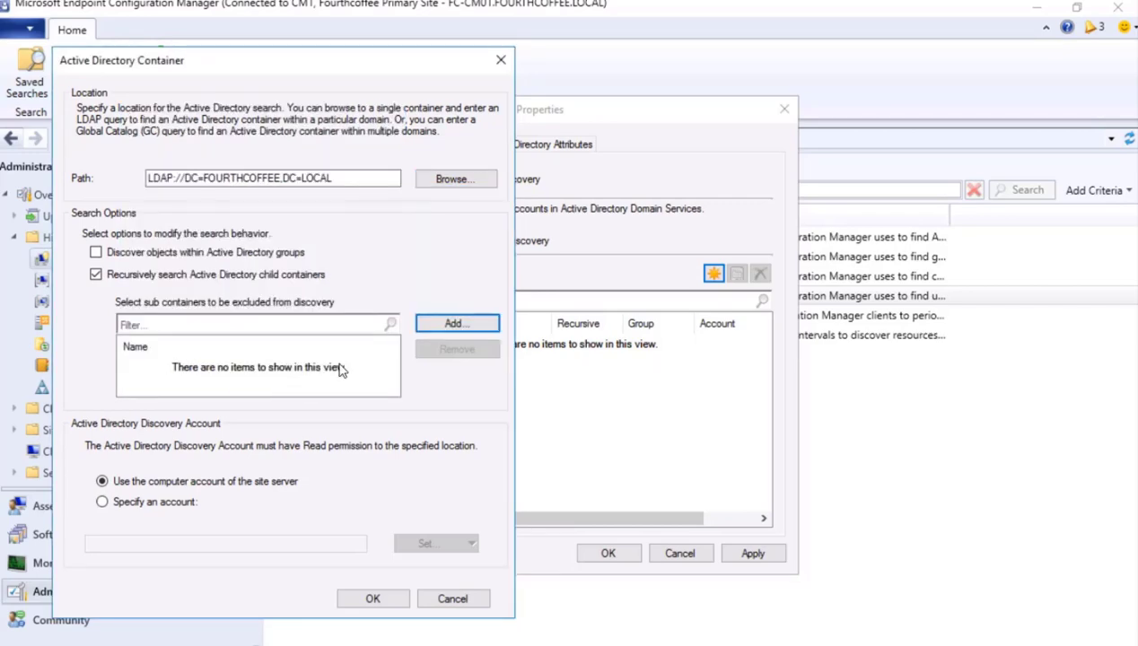
left_click(429, 329)
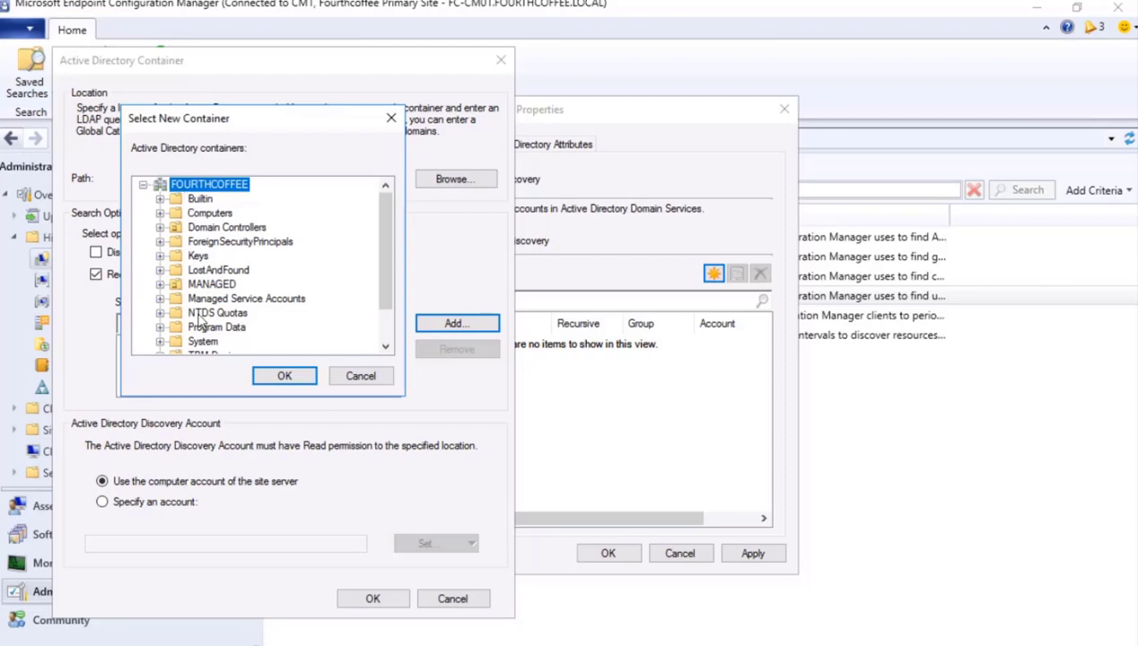
left_click(359, 376)
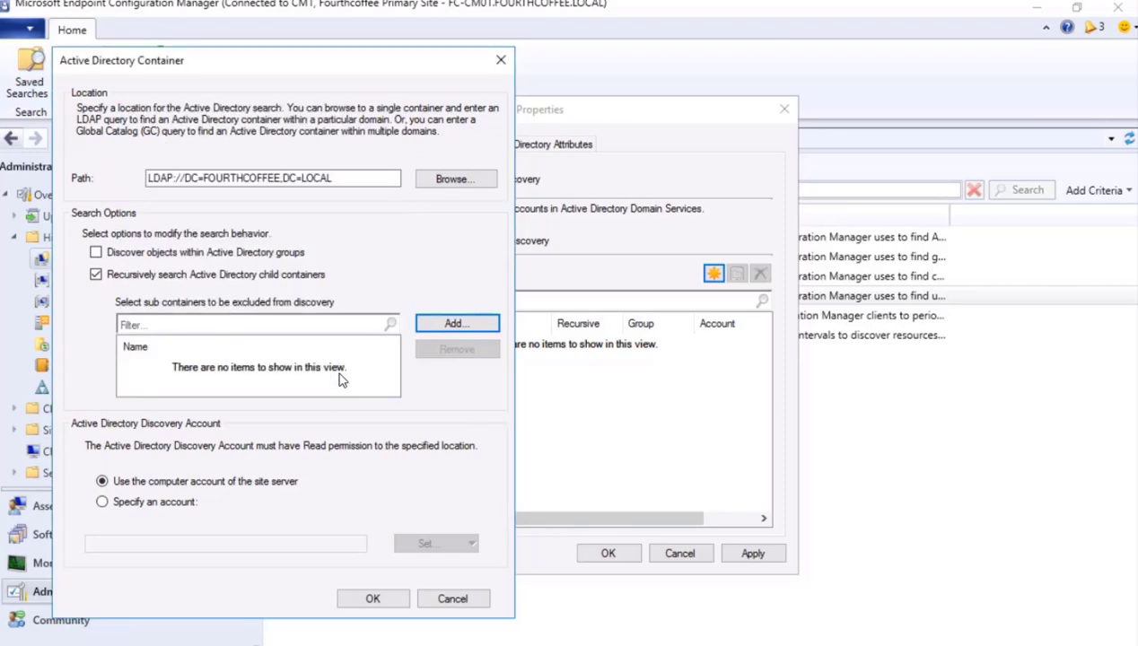
left_click(368, 597)
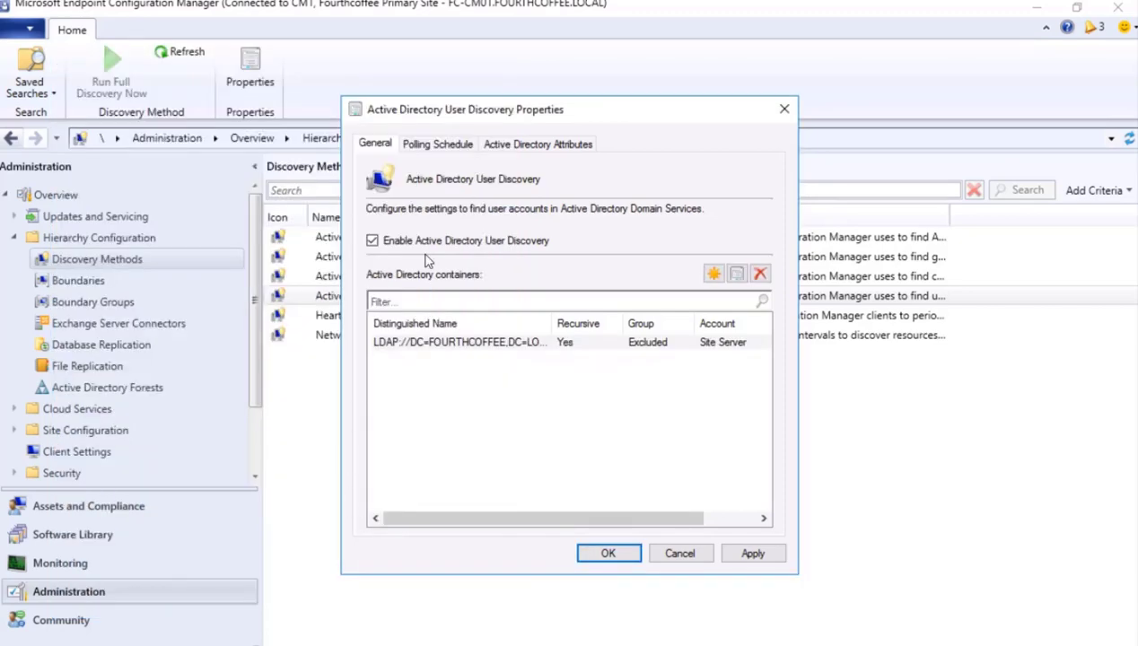
Review the user discovery polling schedule, its custom recurrence settings and the discovered Active Directory attributes.
left_click(458, 151)
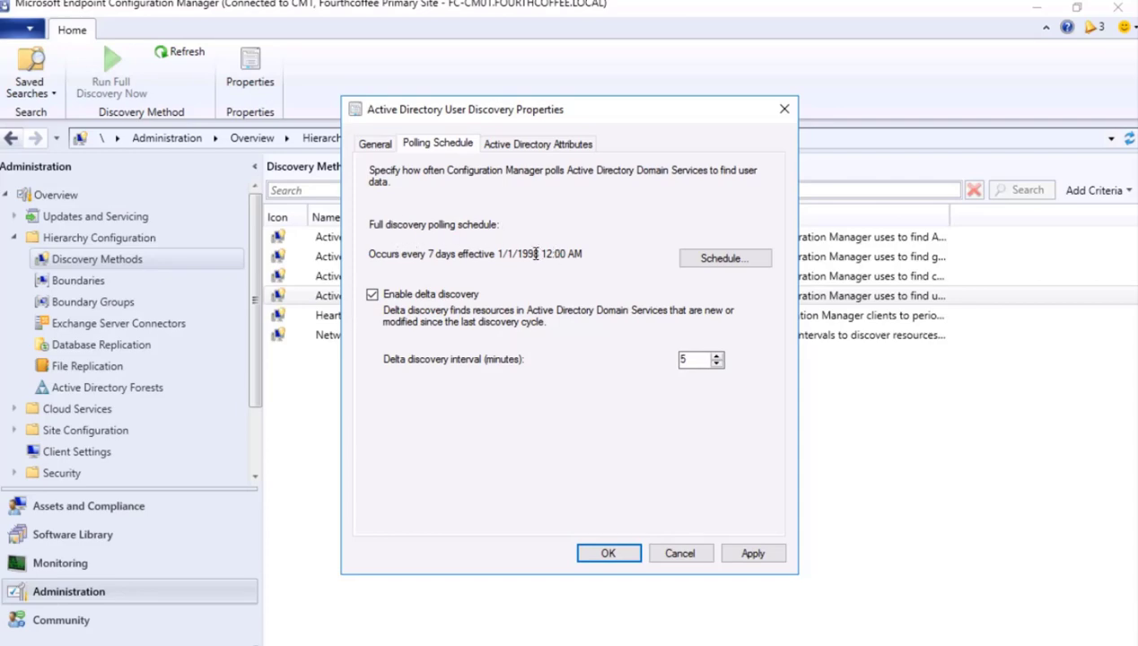
left_click(724, 259)
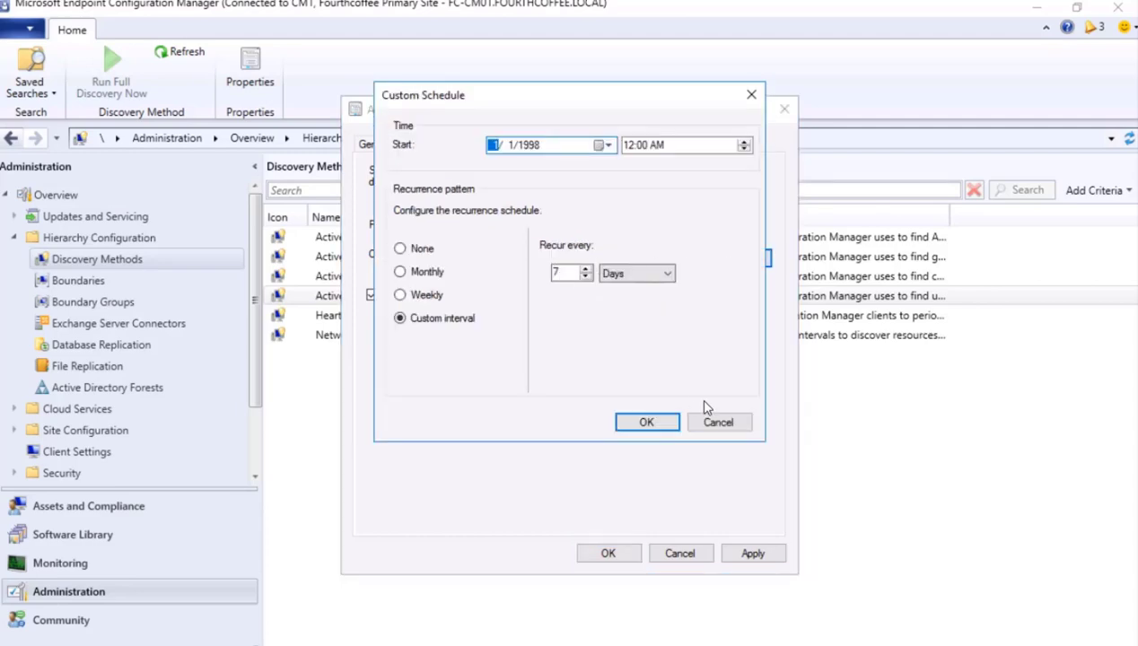
left_click(729, 425)
left_click(520, 149)
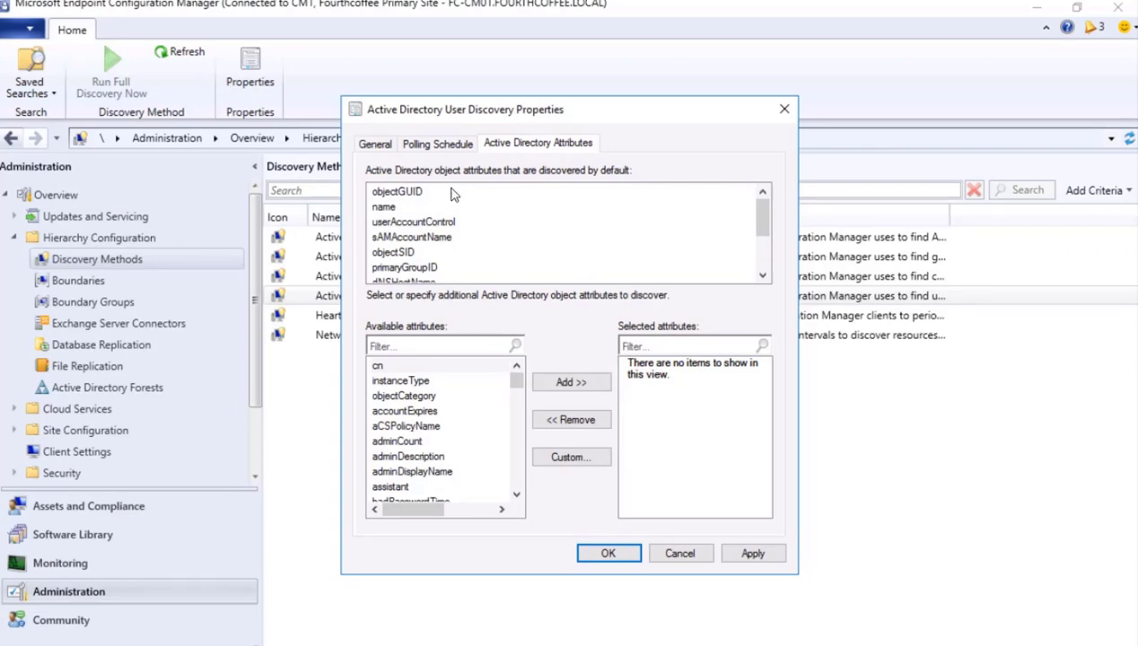
left_click(375, 146)
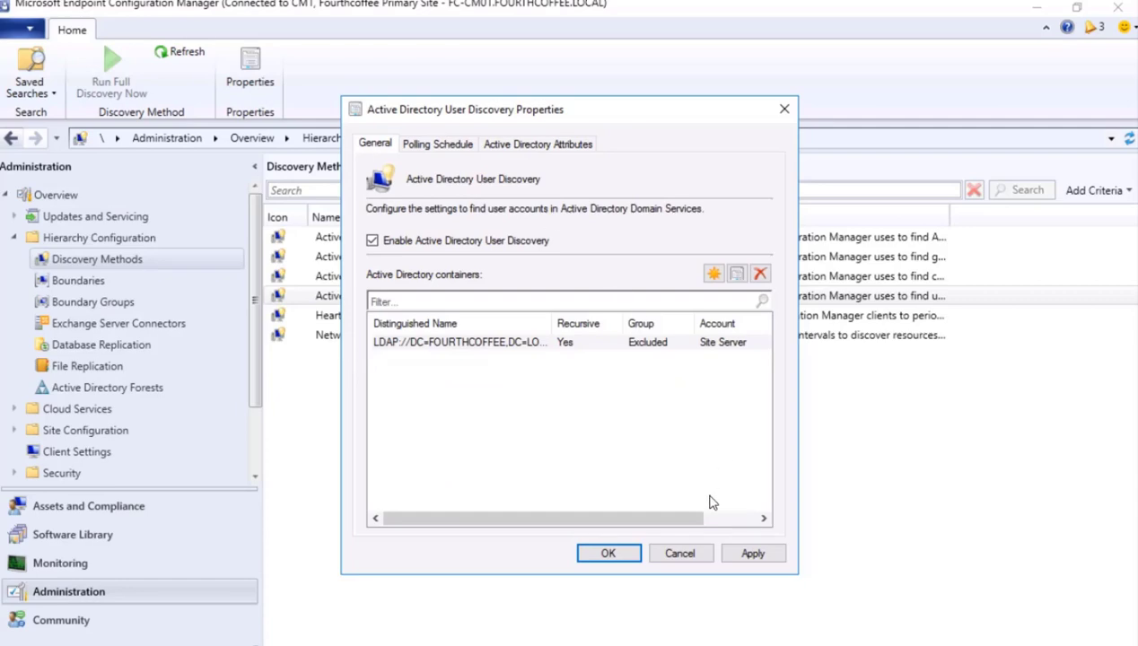
Apply the discovery settings with an immediate full discovery, and view the Users list in Assets and Compliance.
left_click(751, 553)
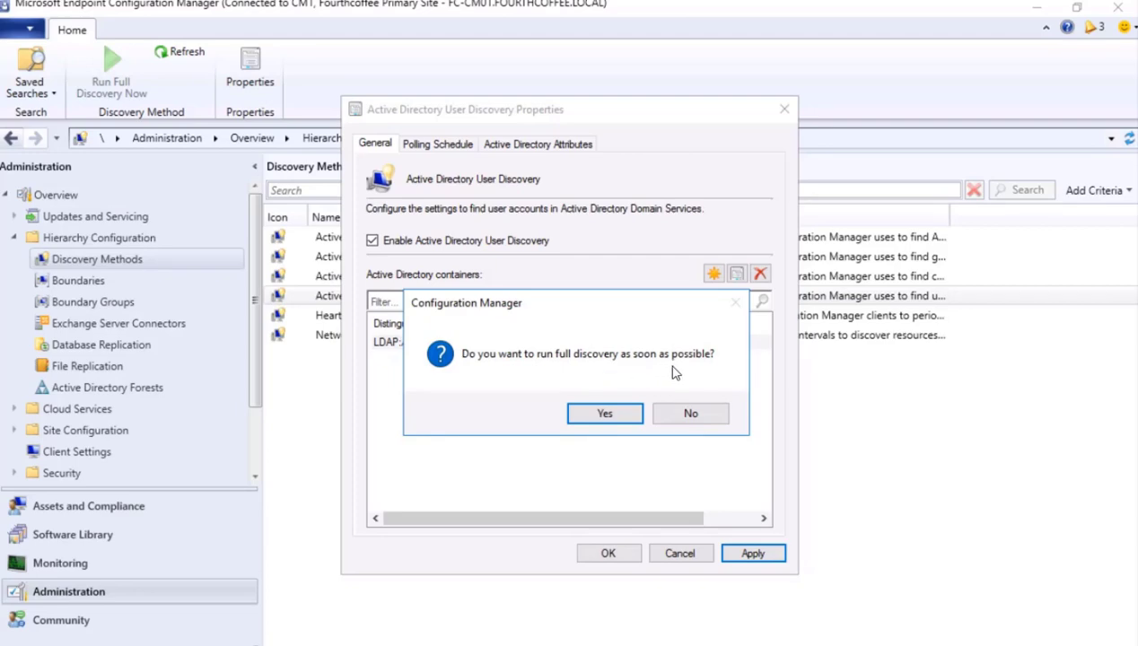
left_click(605, 413)
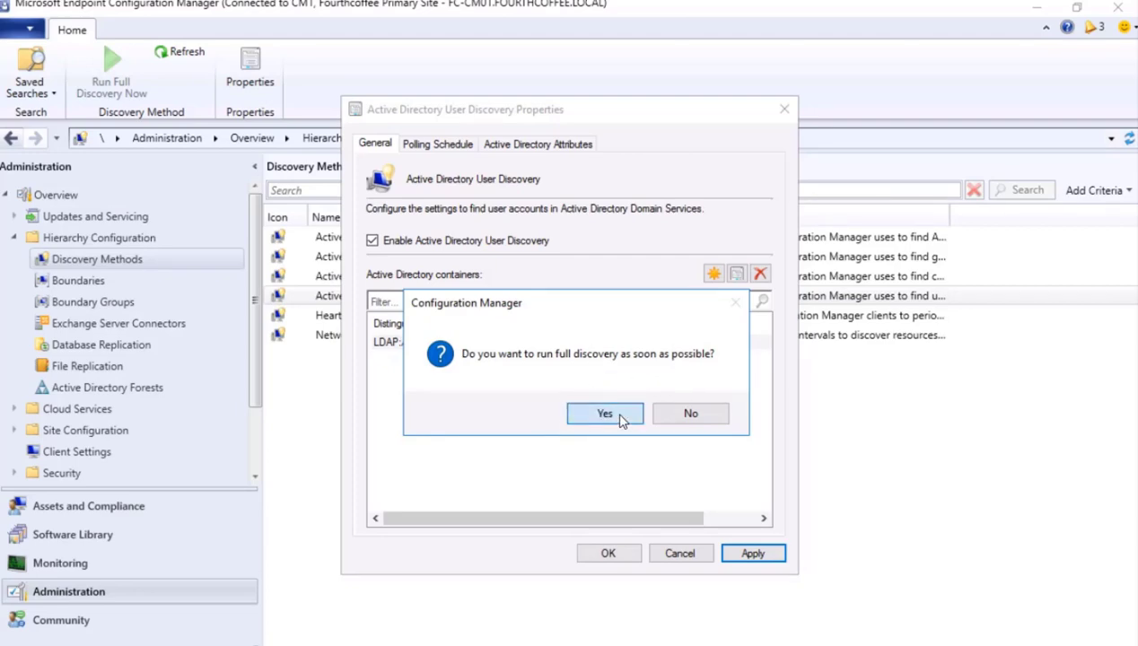
left_click(607, 554)
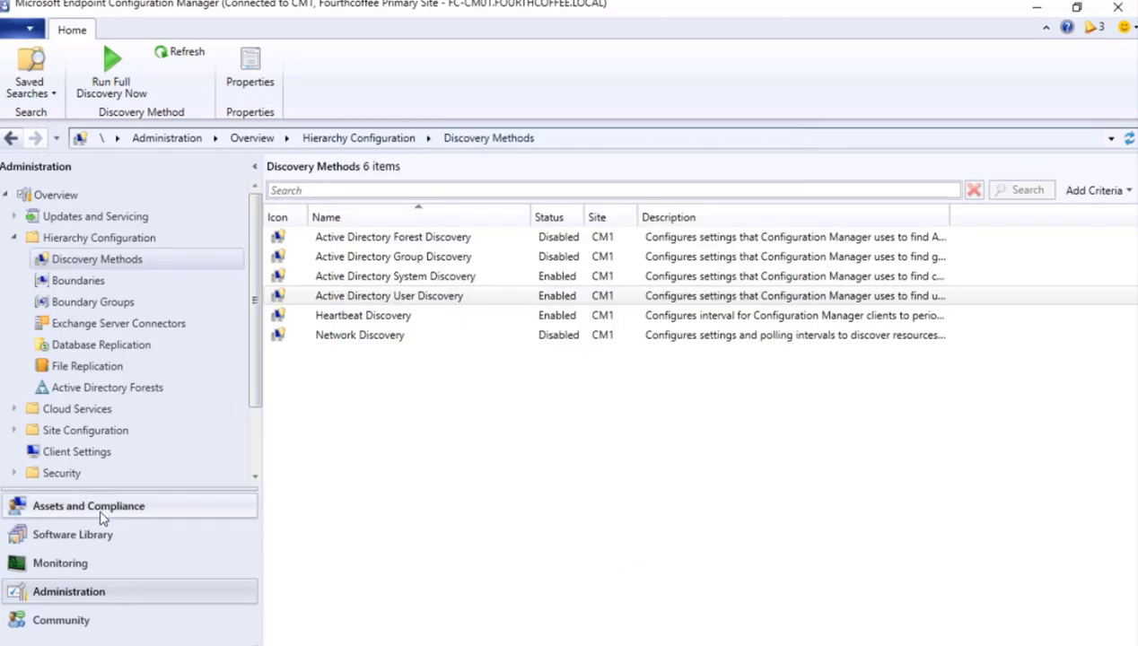
left_click(103, 518)
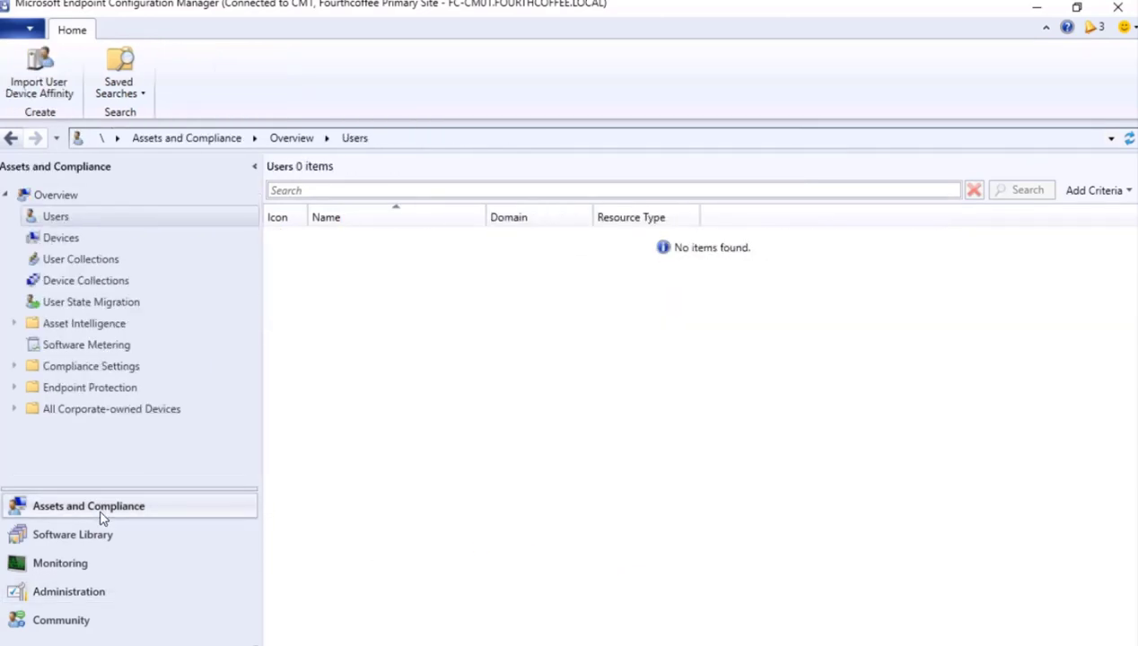
left_click(49, 218)
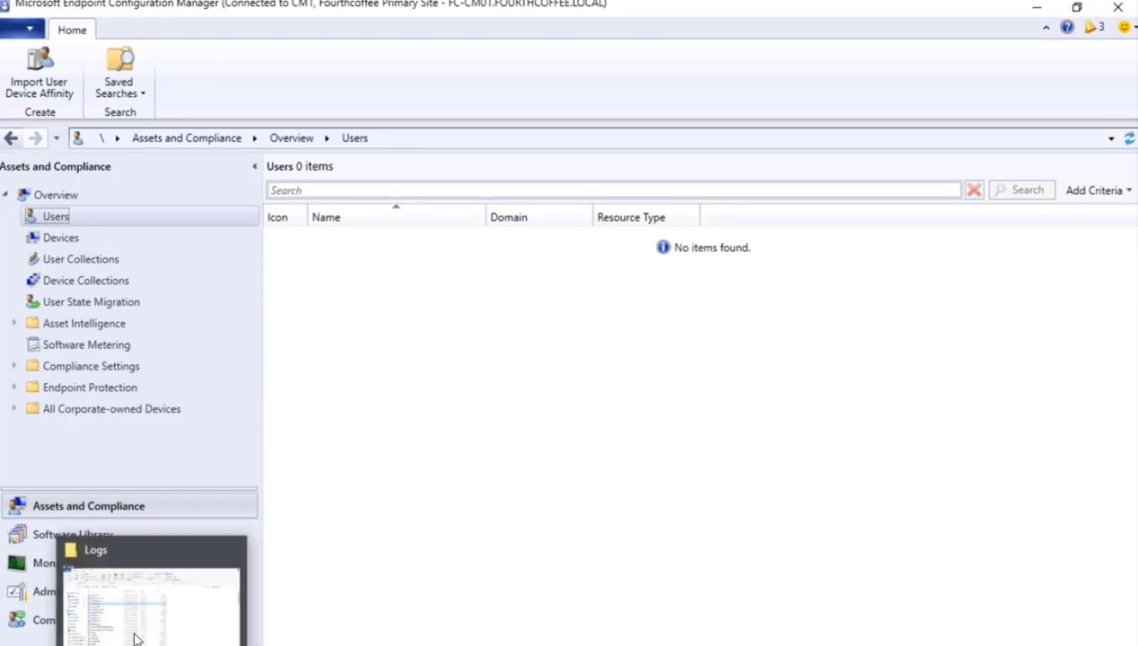
Switch to the site server's Logs folder in File Explorer, refresh it and open adusrdis.log.
left_click(119, 619)
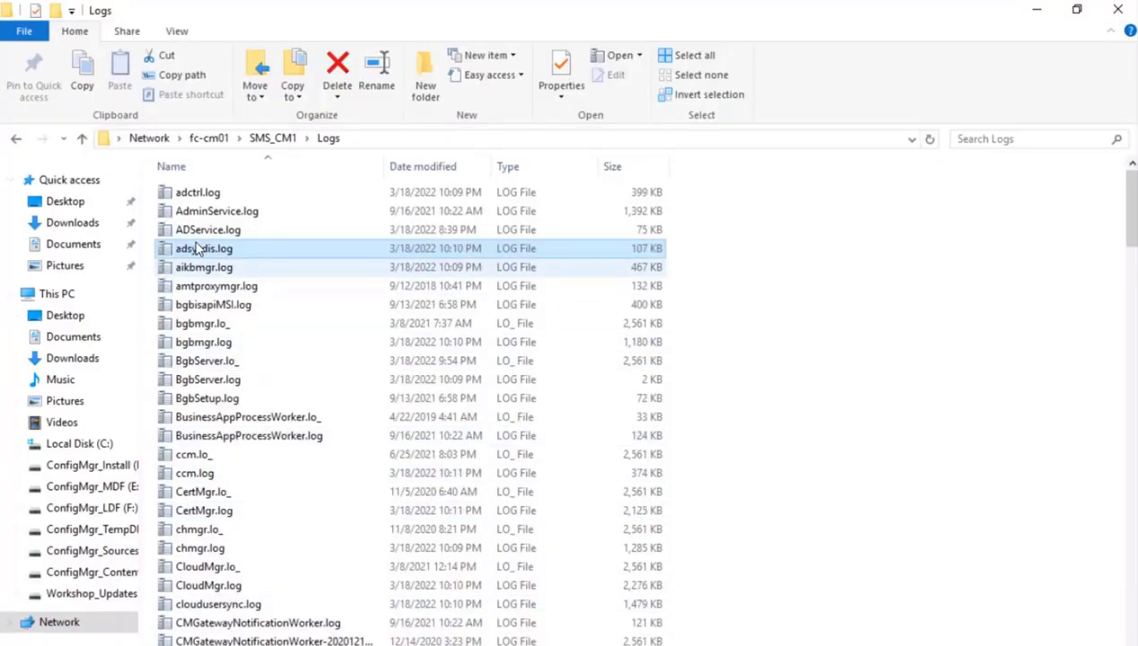
key("a")
key("a")
key("a")
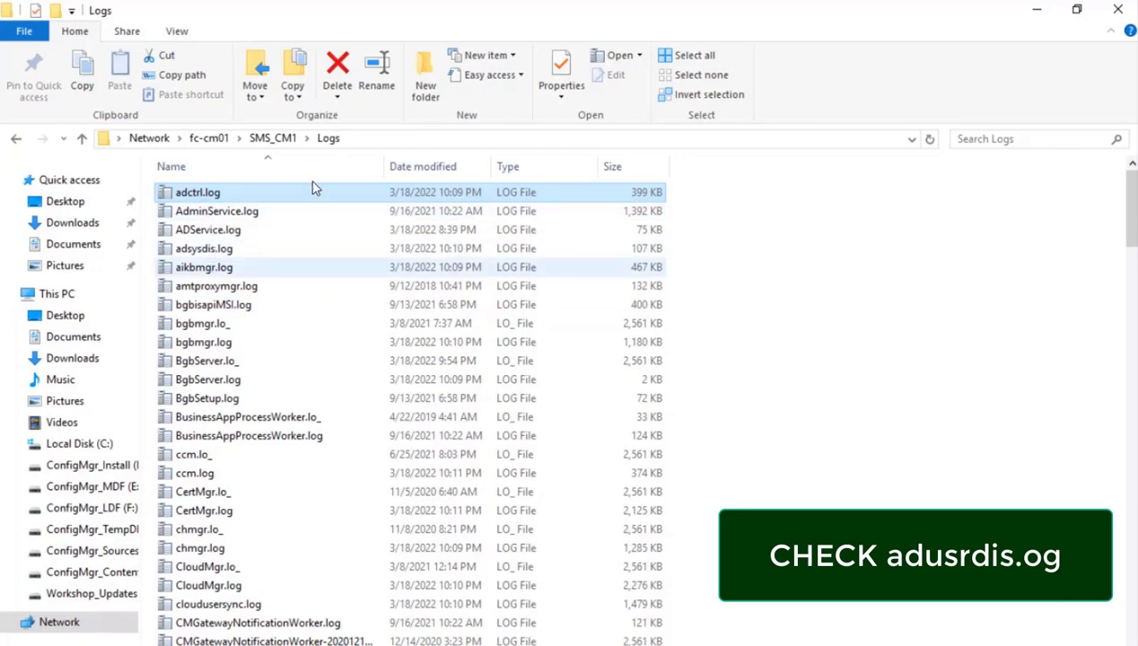
left_click(929, 142)
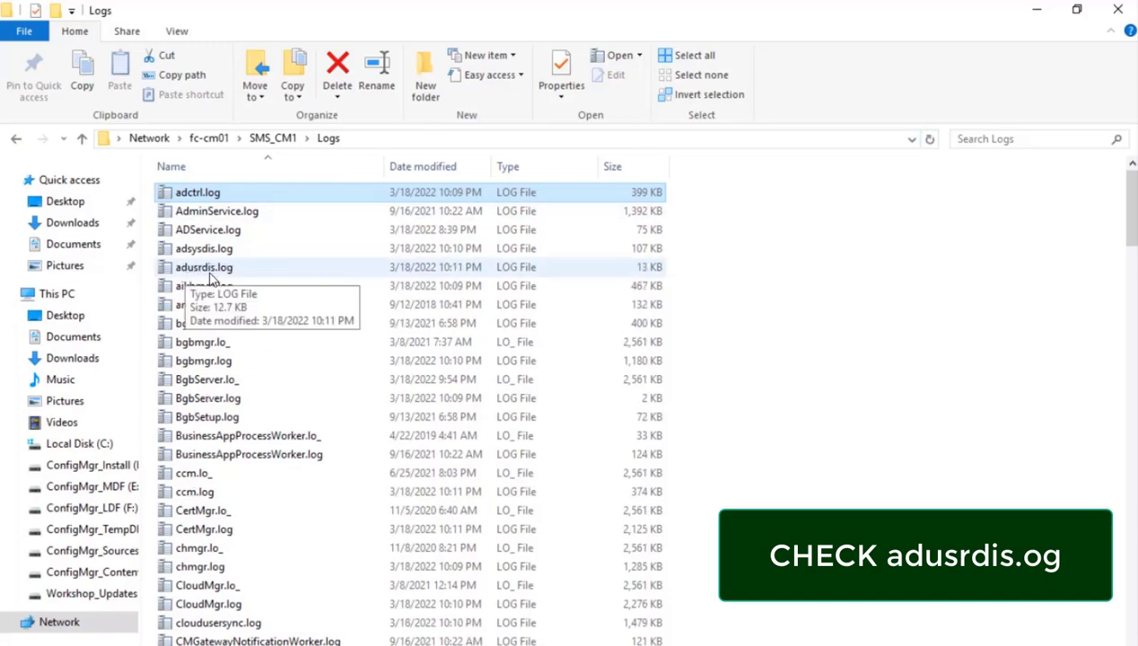
left_click(210, 273)
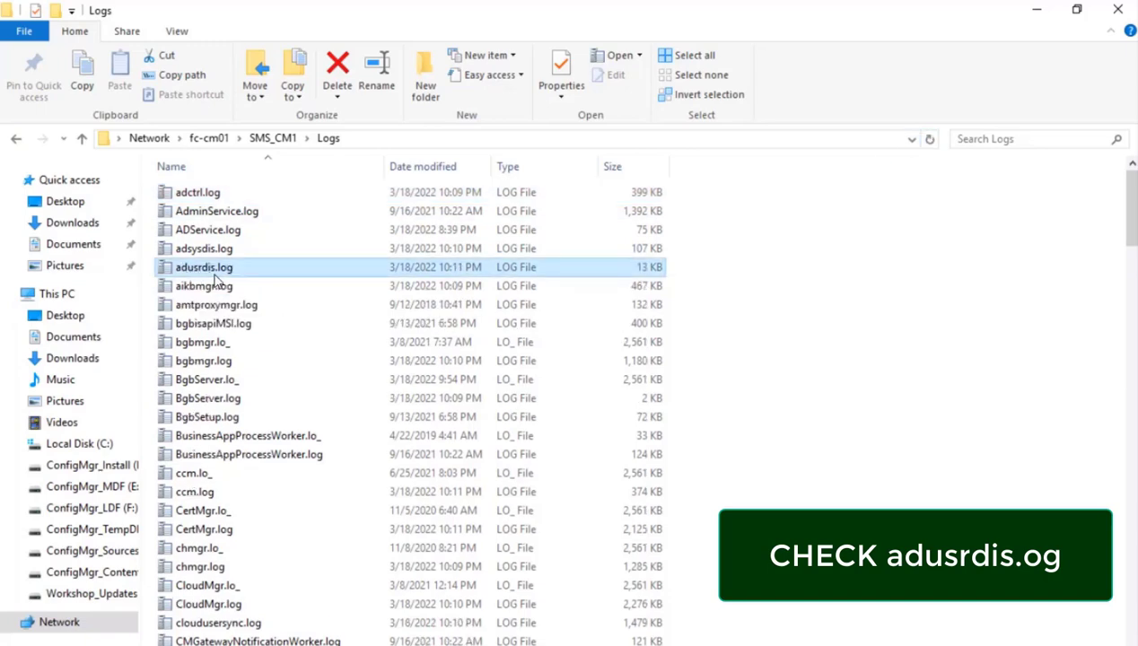
double_click(185, 269)
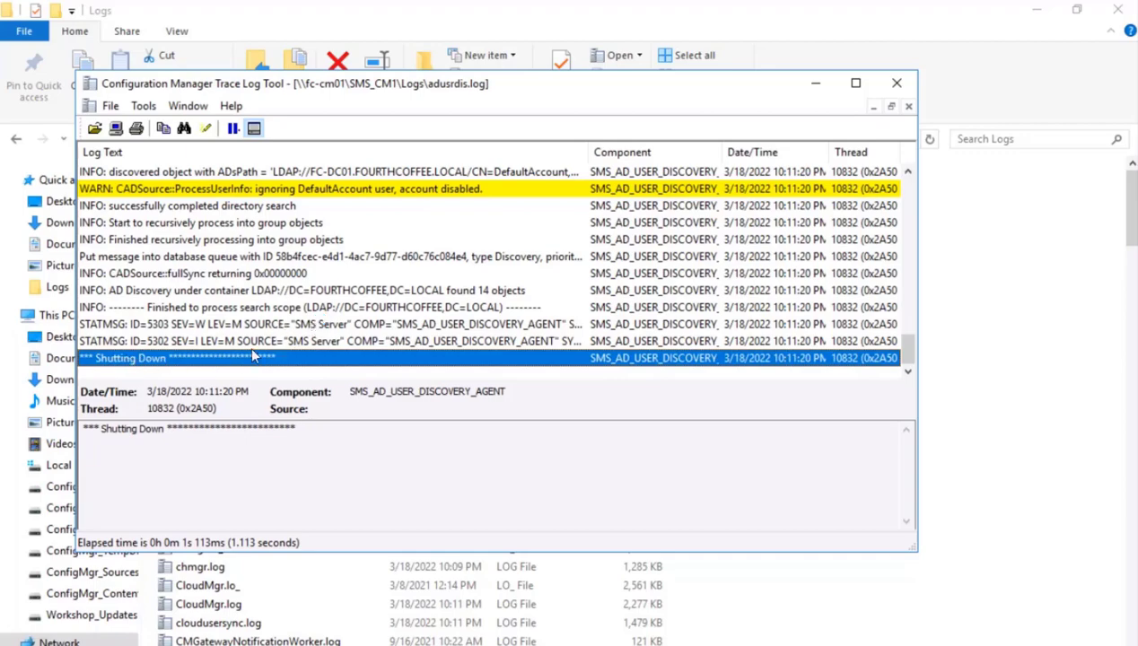
Examine the user discovery log entries from the finished search scope back to the start of data discovery.
left_click(221, 310)
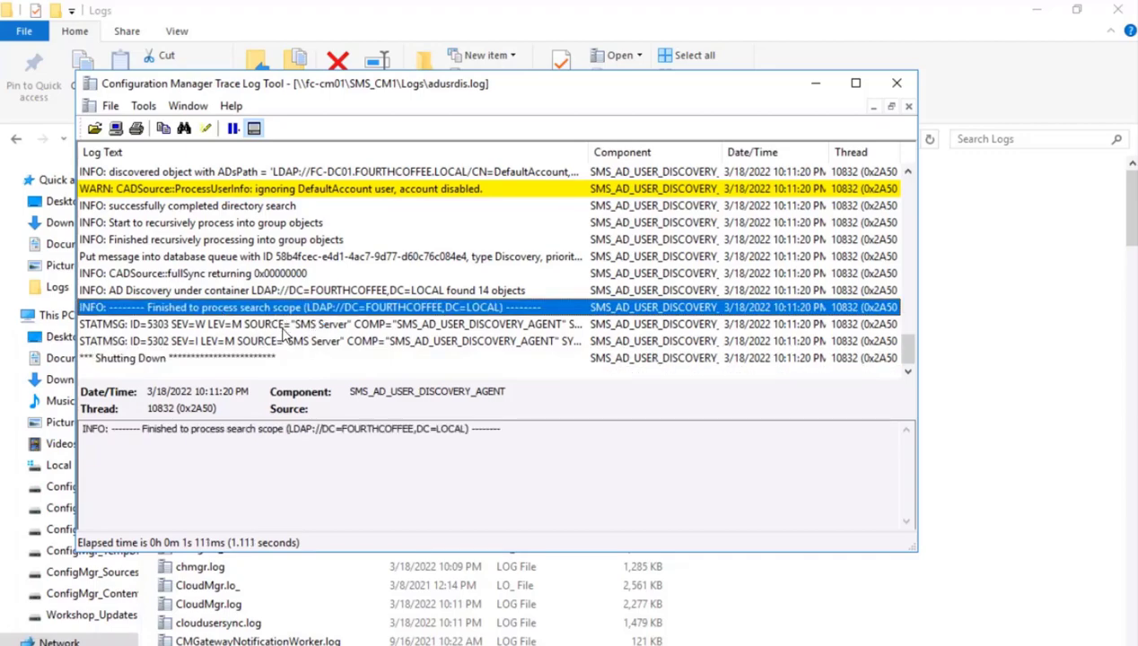
scroll(305, 281, "up", 10)
scroll(309, 288, "up", 5)
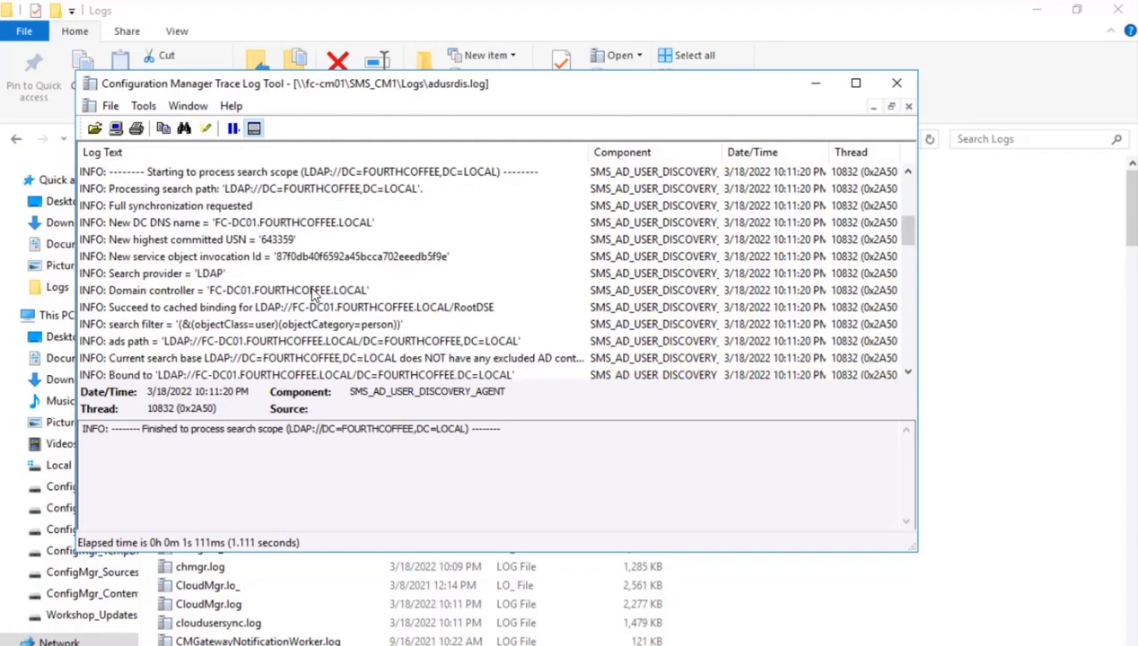
scroll(274, 296, "up", 2)
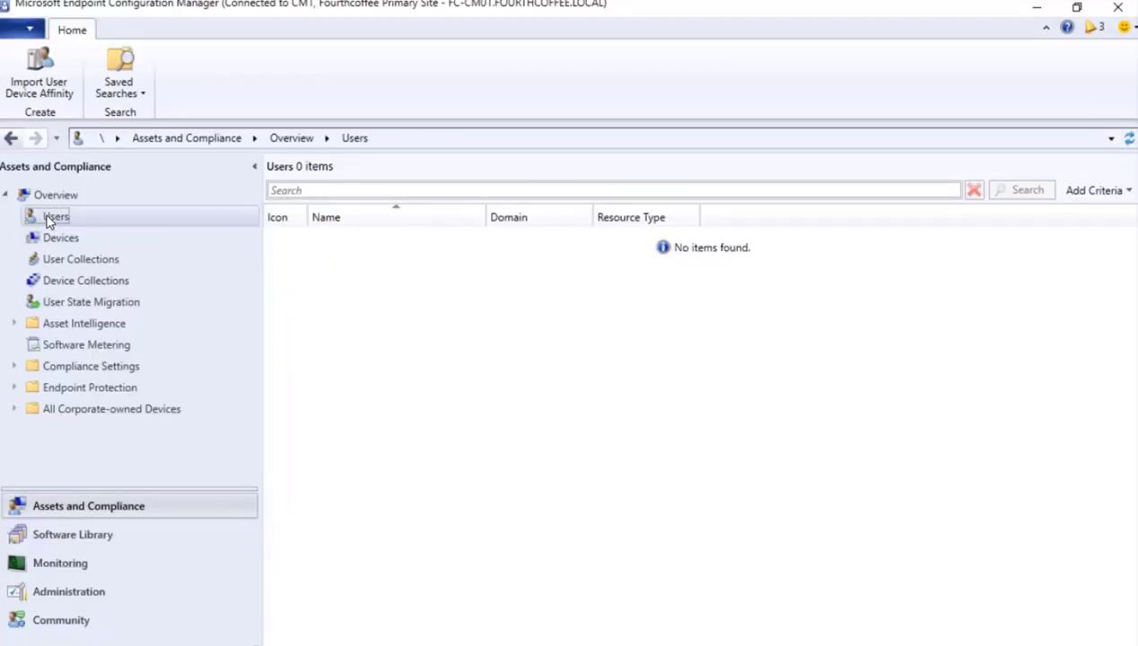
Switch back to Configuration Manager, reload the Users list and widen its Name column to show full user names.
left_click(55, 259)
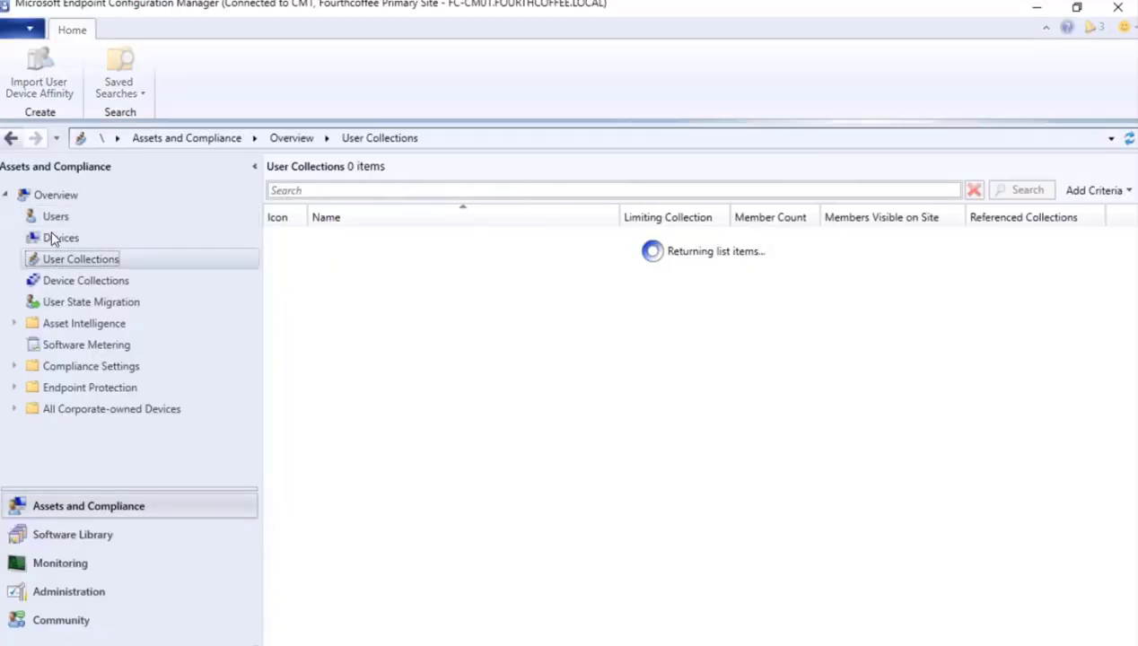
left_click(50, 218)
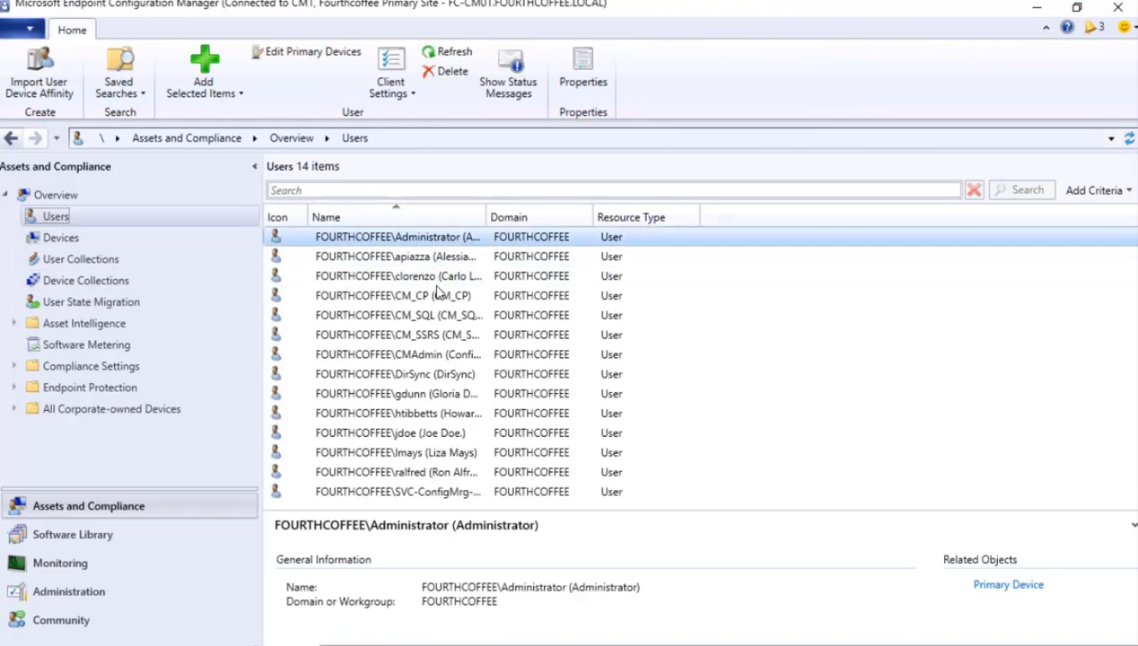
left_click_drag(486, 215, 578, 218)
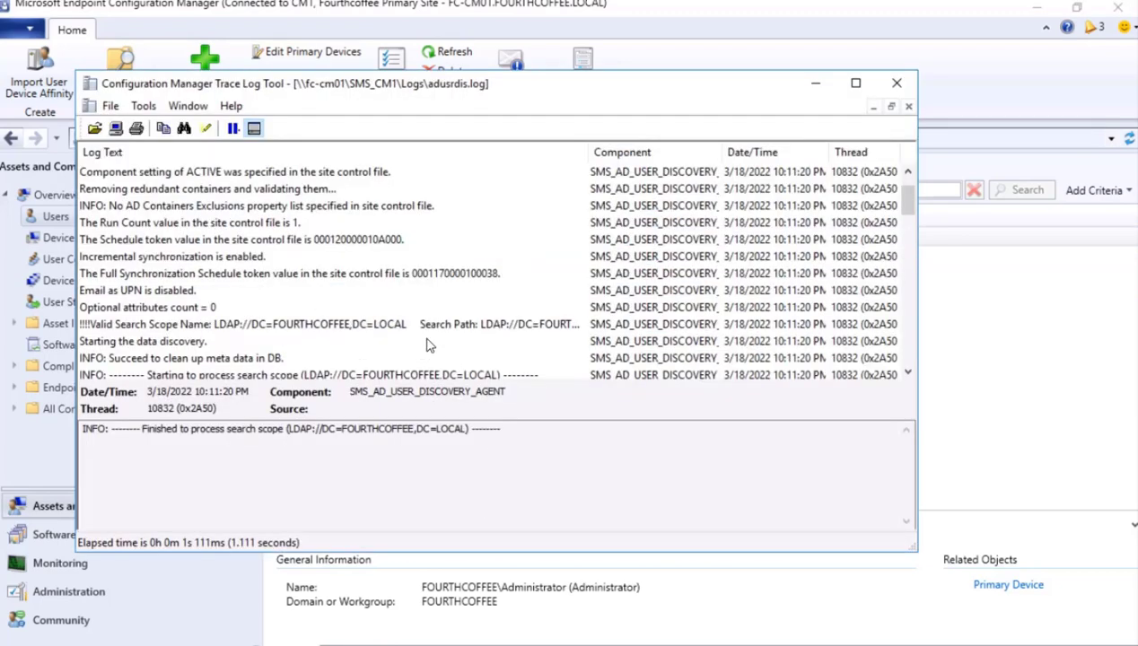
Search adusrdis.log for CM_CP and place the log window beside the Users list for comparison.
left_click(427, 345)
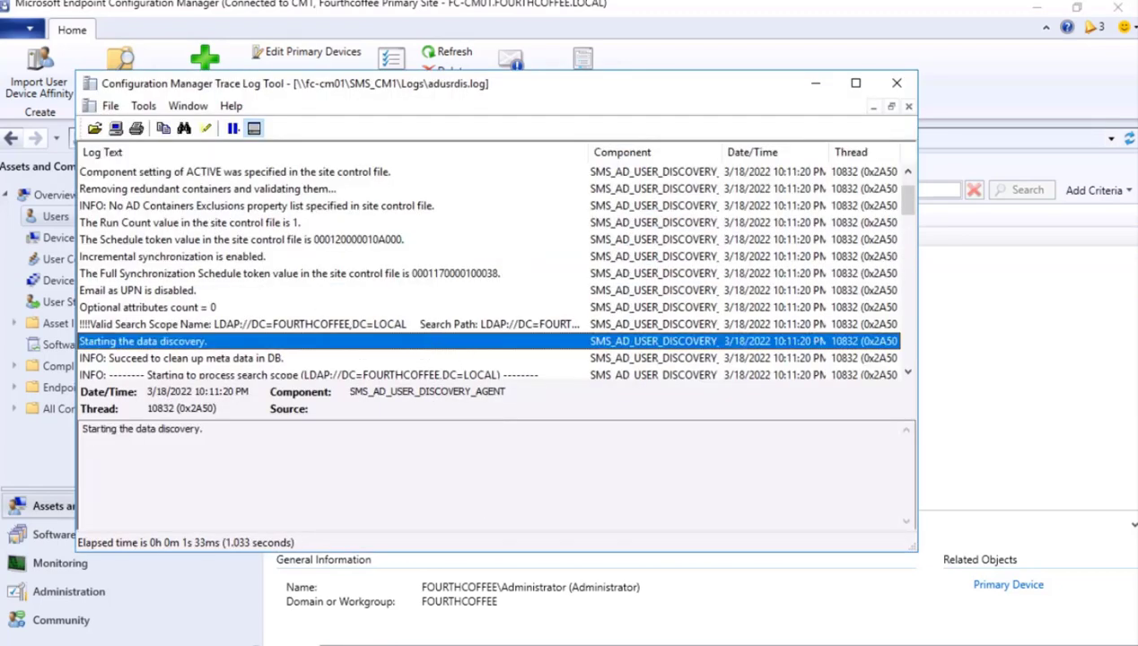
key("ctrl+f")
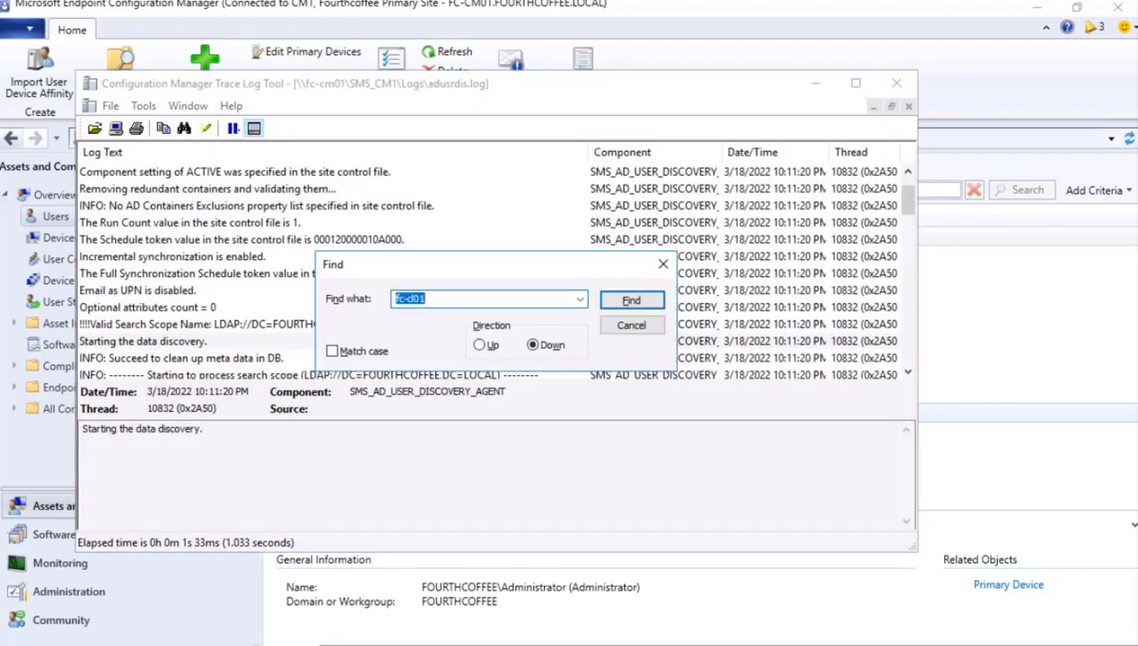
type("cm_CP")
key("Return")
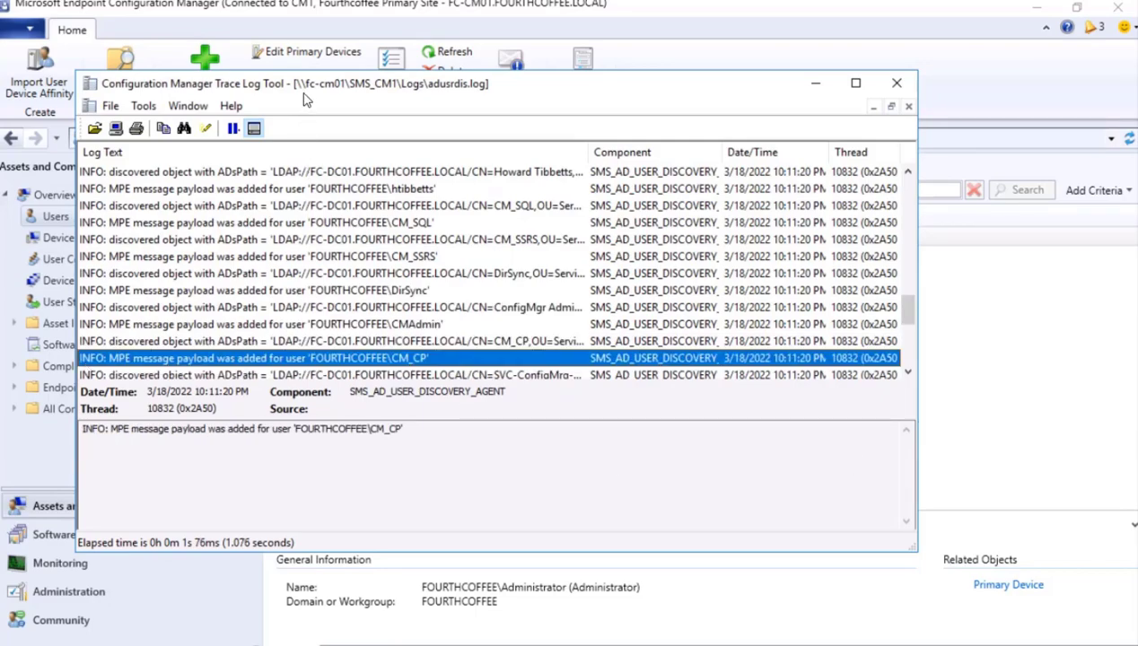
left_click_drag(949, 192, 951, 191)
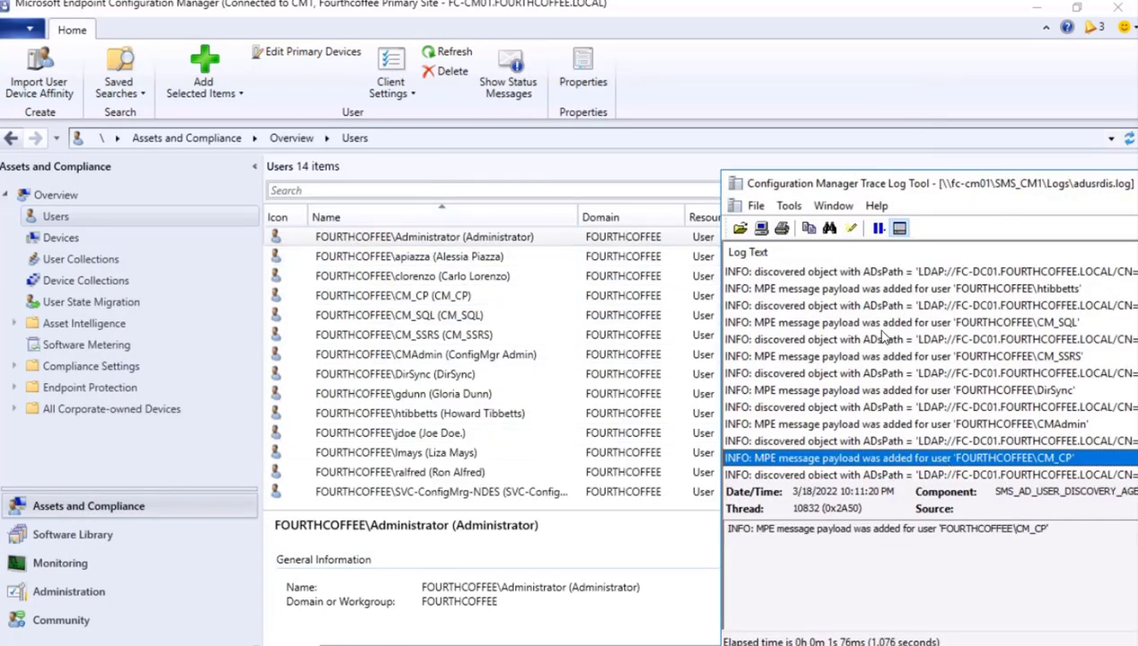
left_click_drag(822, 182, 540, 187)
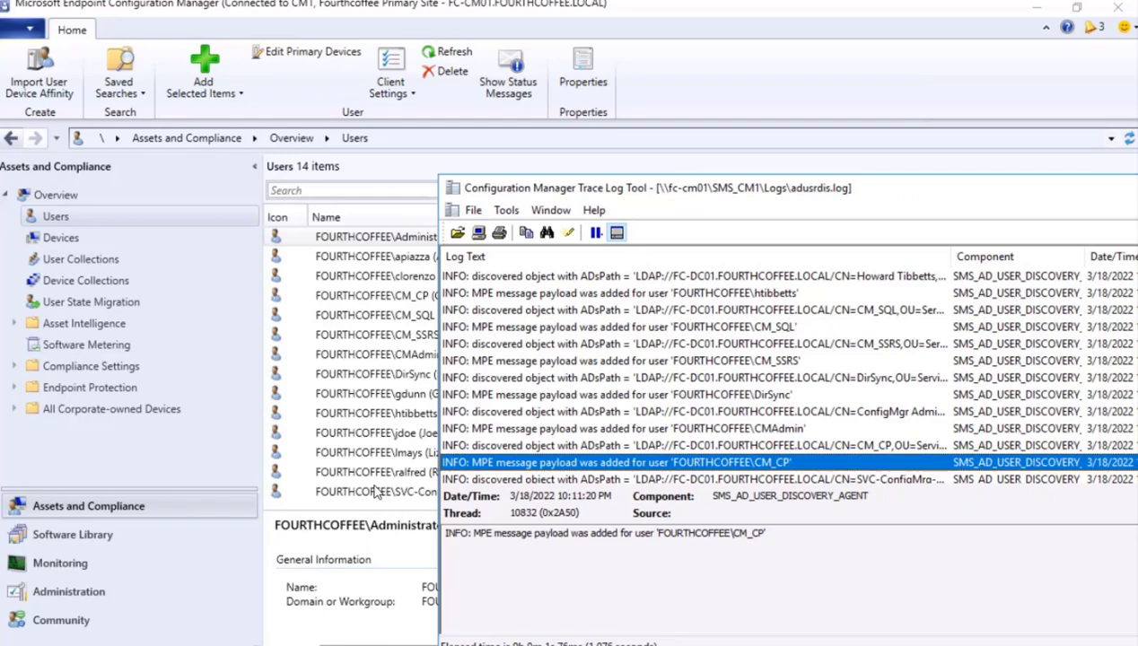
Go to the discovery methods in Administration and request a full discovery for Active Directory User Discovery.
left_click(71, 591)
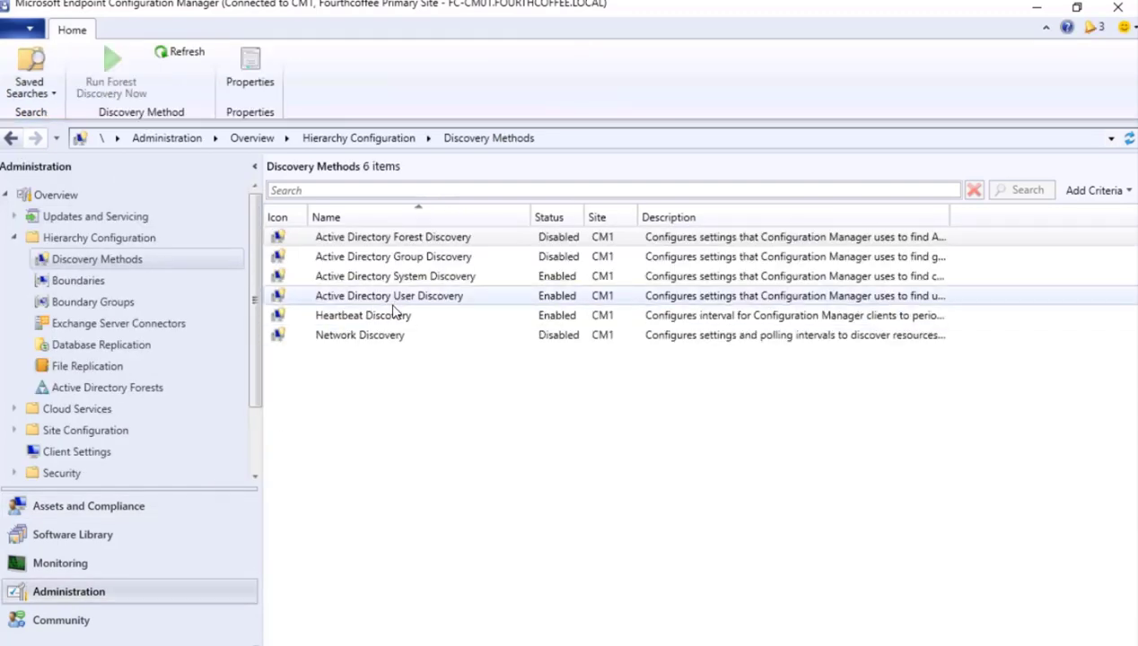
right_click(402, 303)
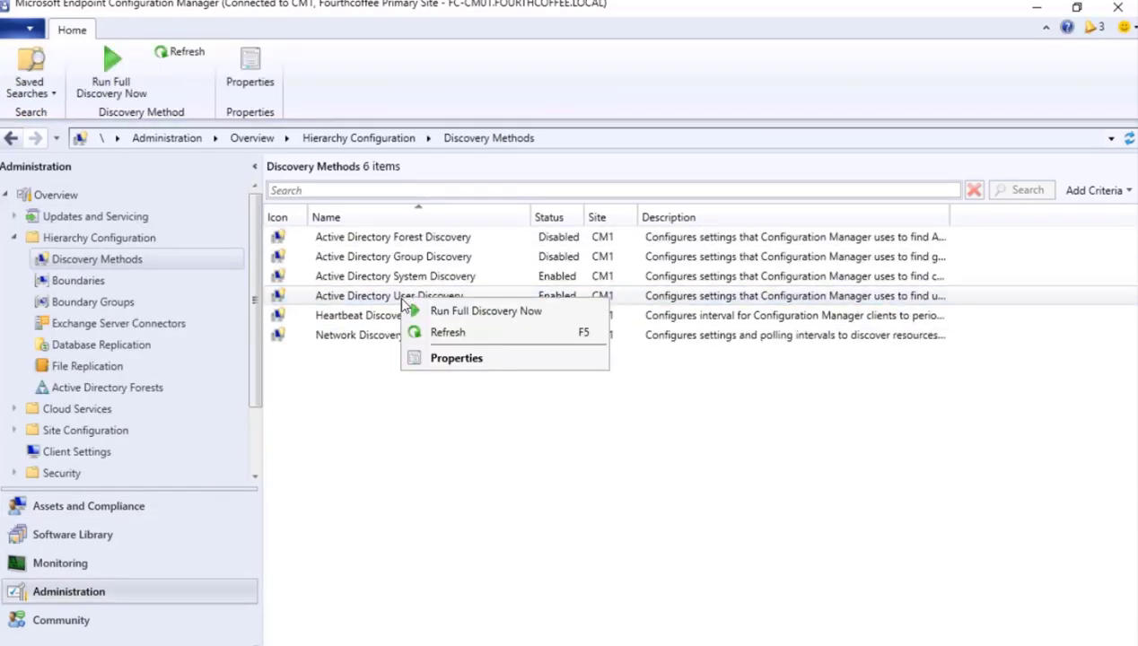
left_click(503, 320)
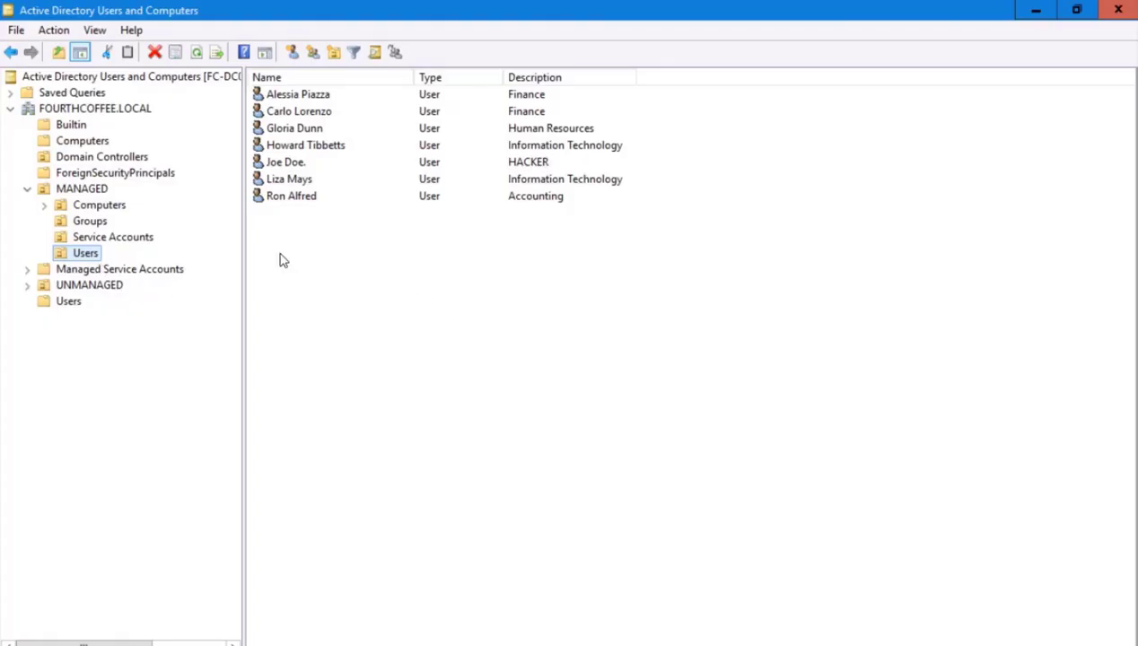
Switch to Active Directory Users and Computers and start a new user in MANAGED/Users, entering the first name and logon name.
right_click(87, 254)
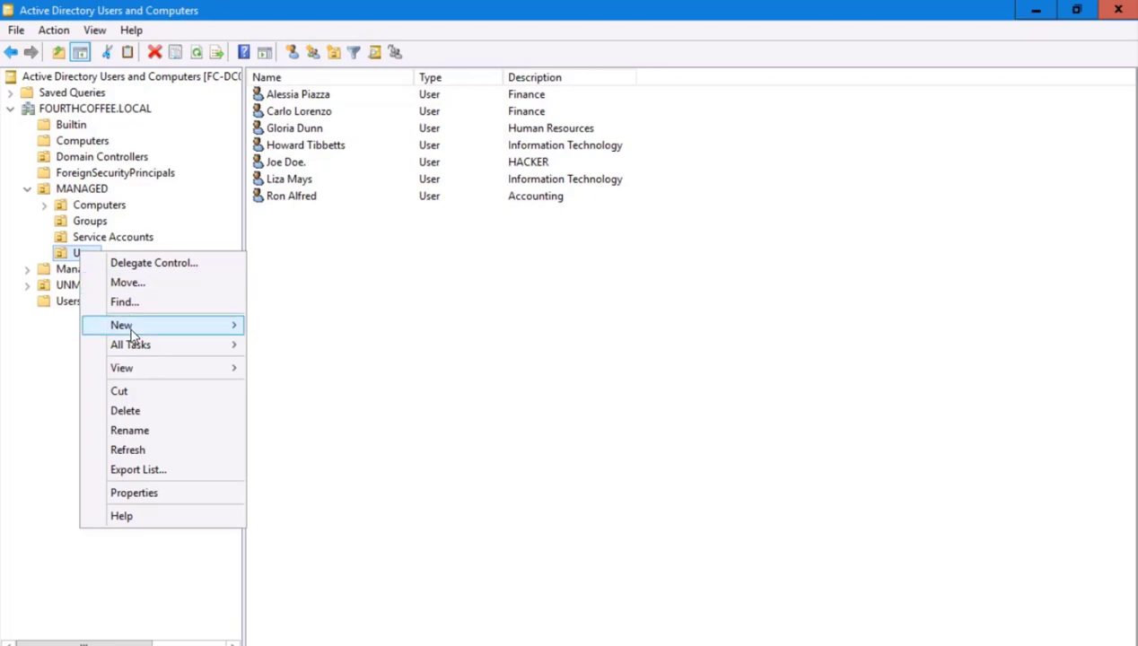
mouse_move(132, 329)
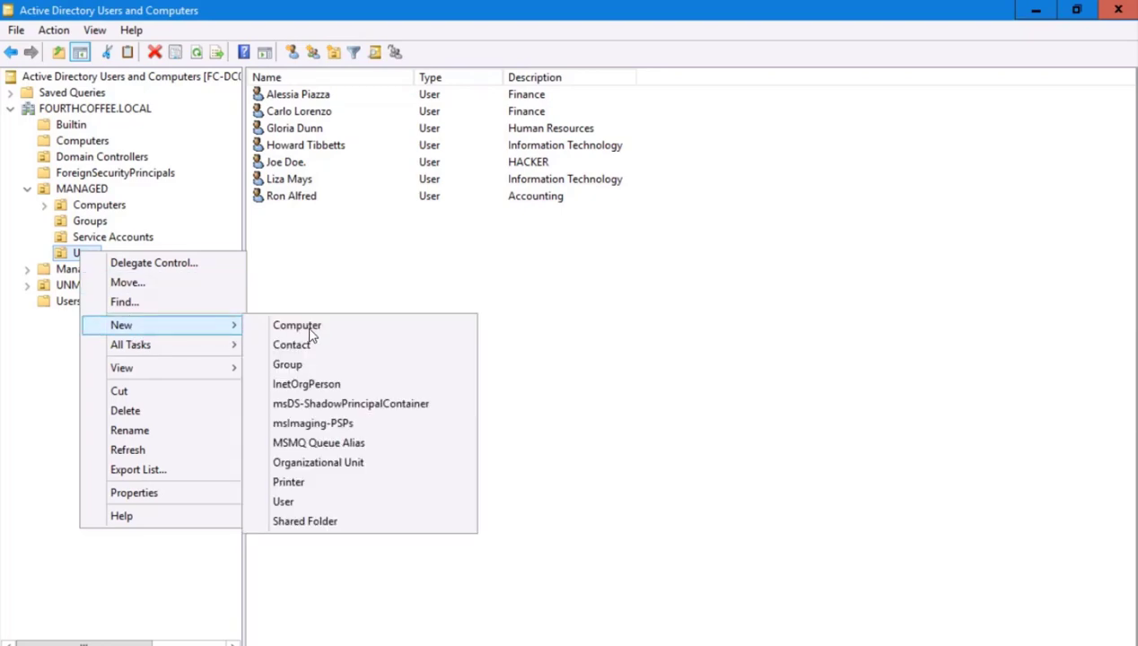
left_click(285, 502)
type("Yagnesh")
key("Tab")
key("Tab")
key("Tab")
key("Tab")
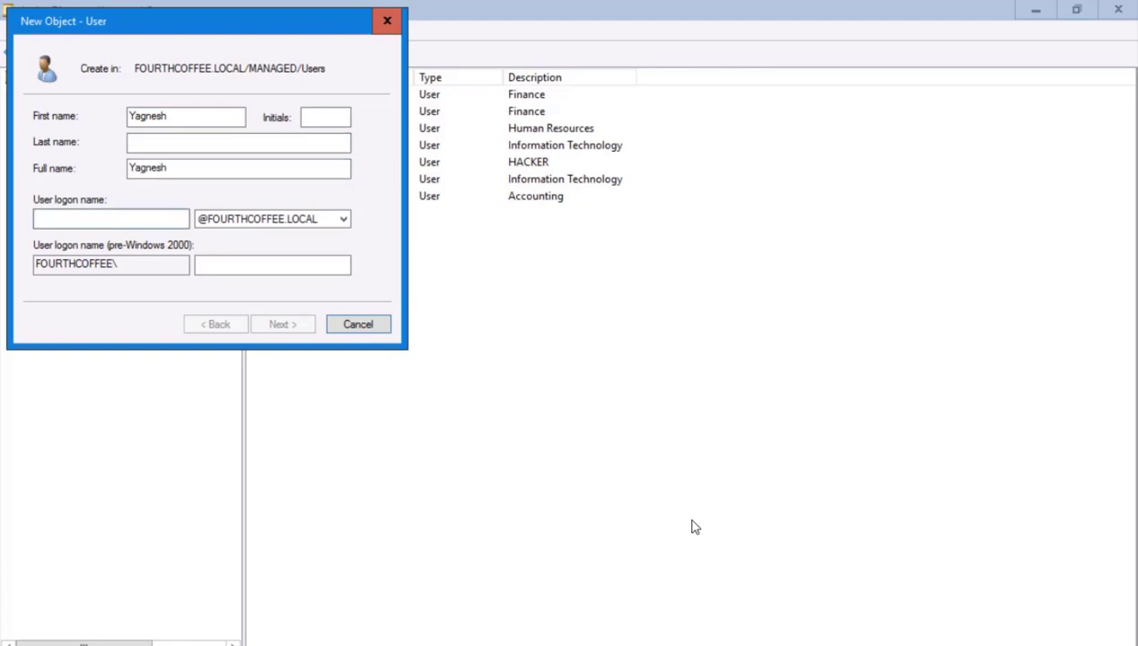
type("Yagnesh")
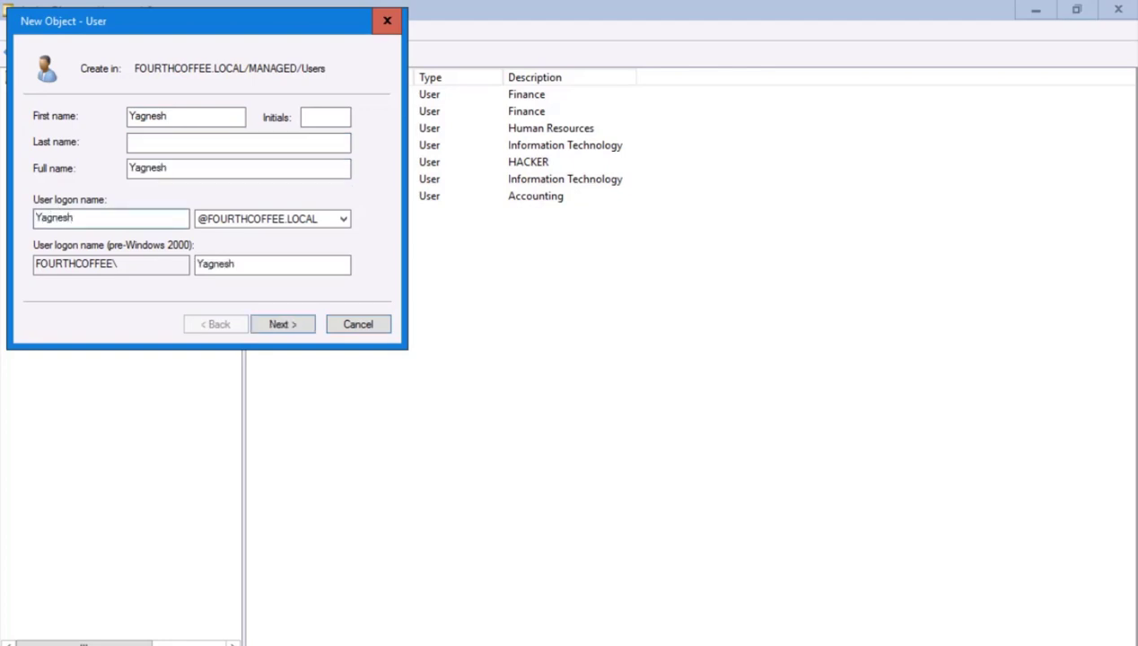
Enter and confirm the new user's password, keep the password change at next logon required, and create the account.
left_click(281, 326)
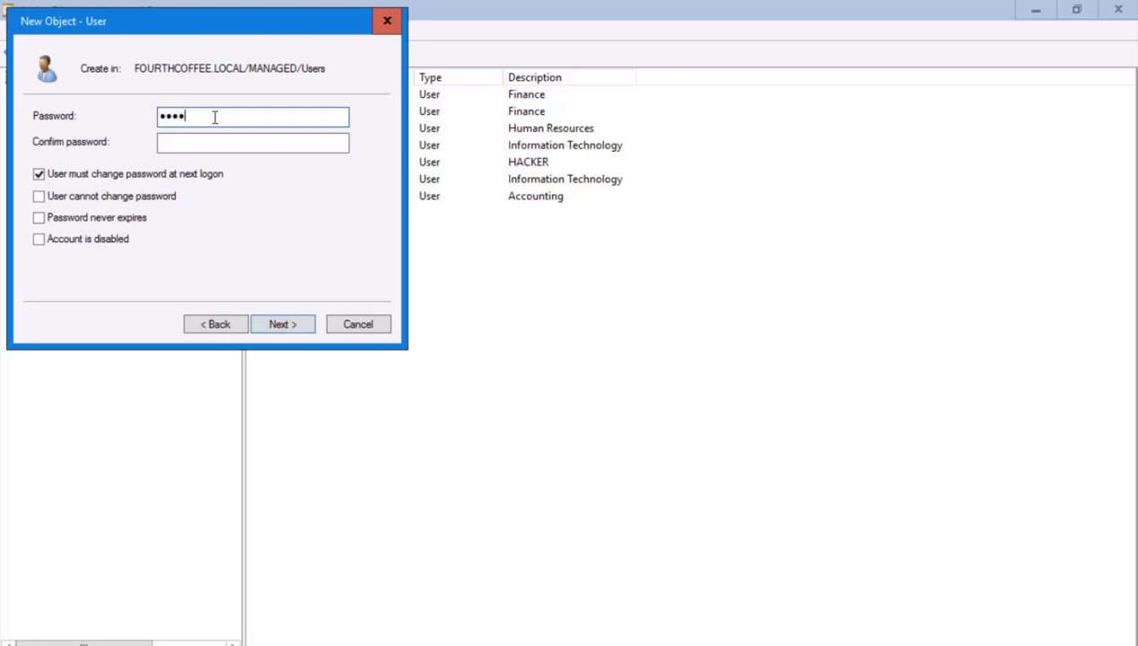
key("Tab")
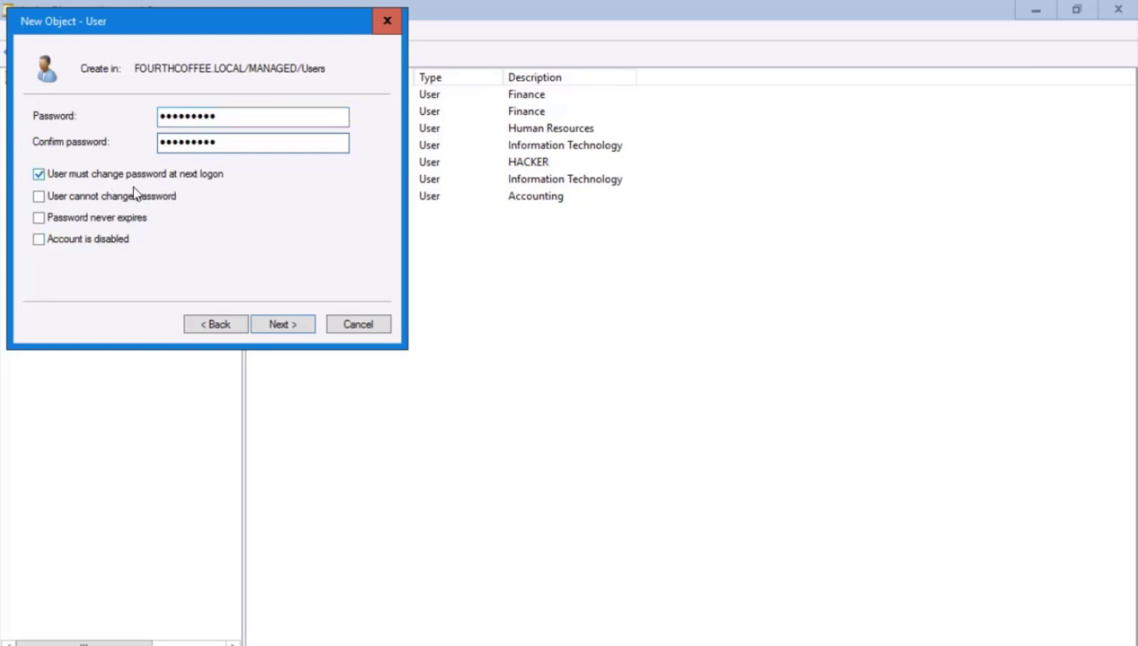
left_click(287, 324)
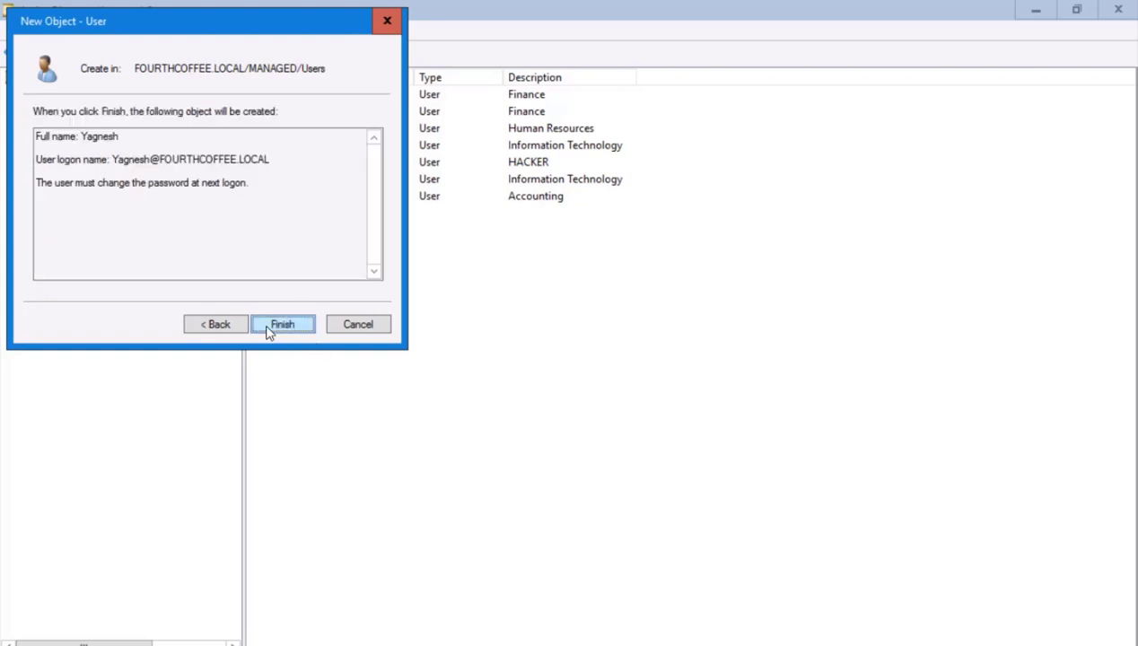
left_click(280, 324)
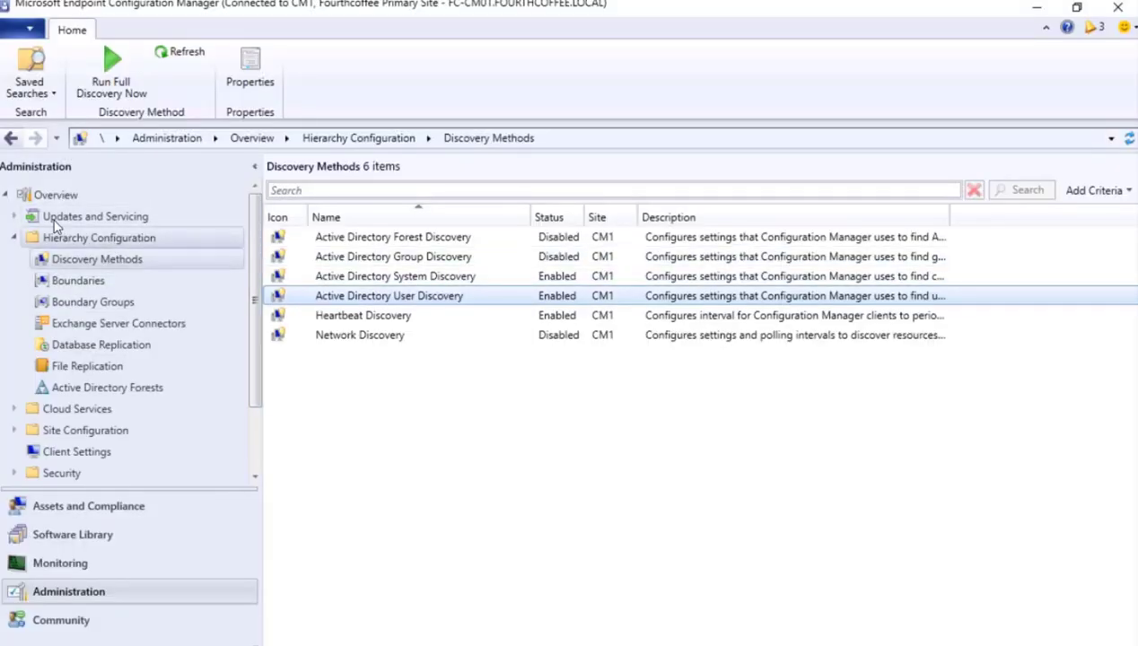
Switch back to Configuration Manager, check the Users list, and run a full discovery for Active Directory User Discovery.
left_click(99, 505)
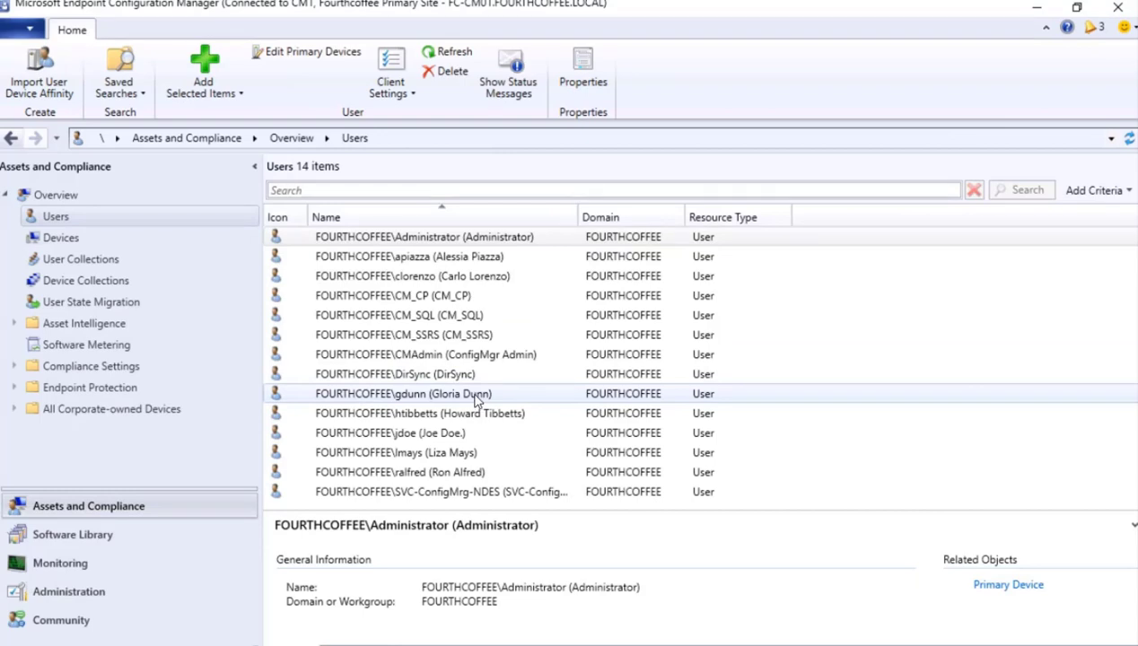
left_click(75, 596)
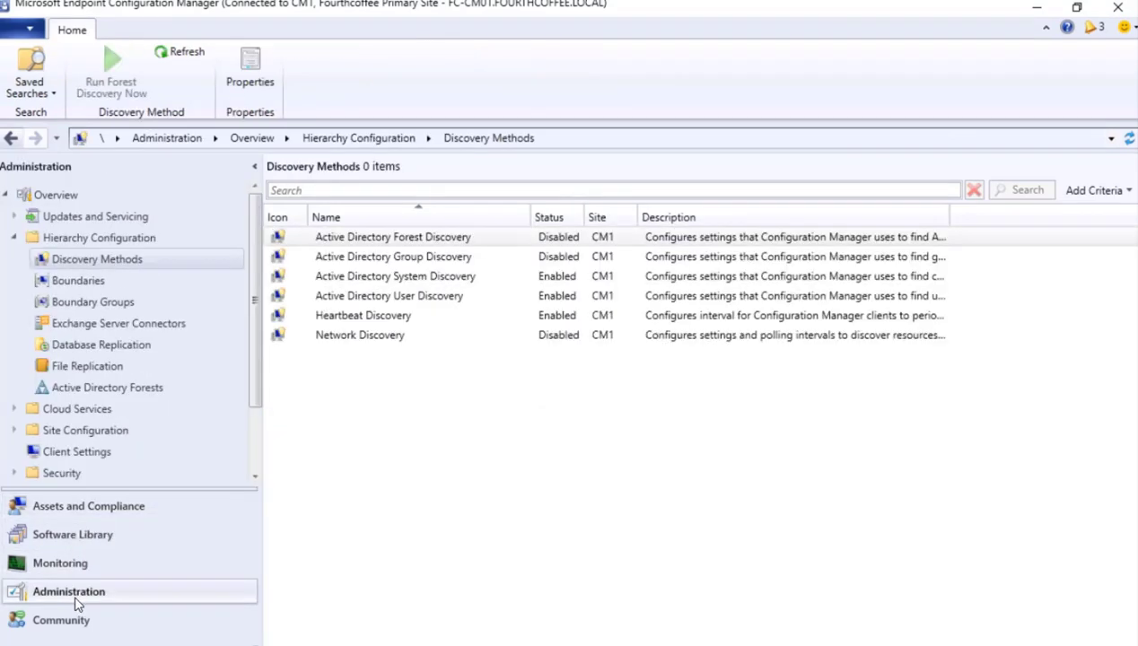
left_click(406, 237)
left_click(407, 297)
right_click(407, 295)
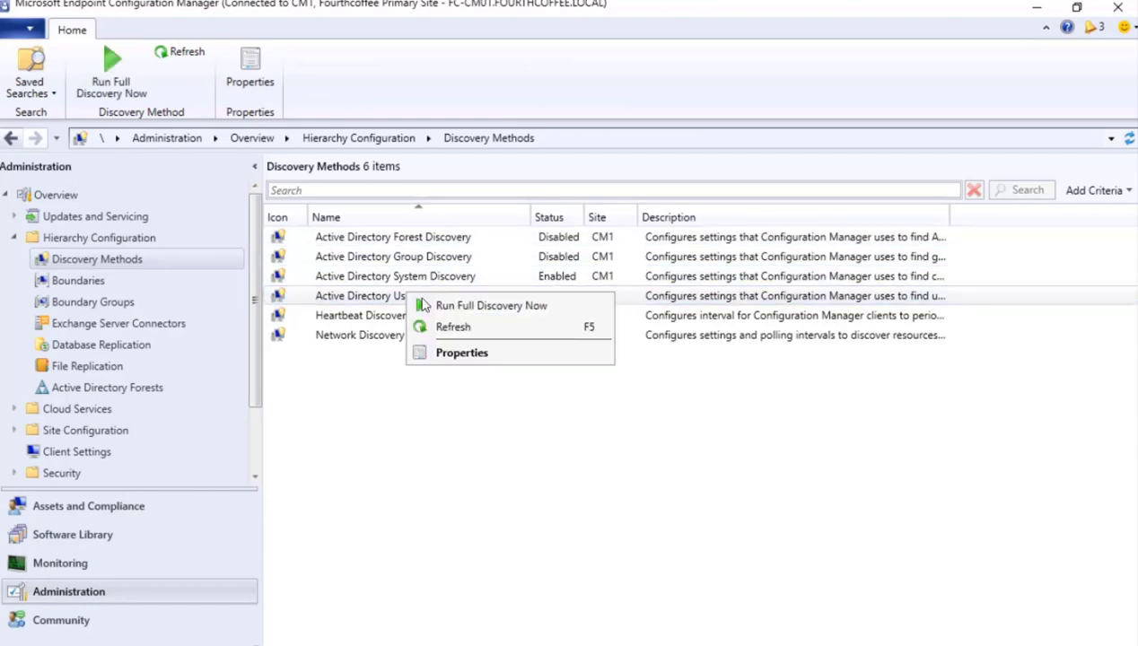
left_click(449, 307)
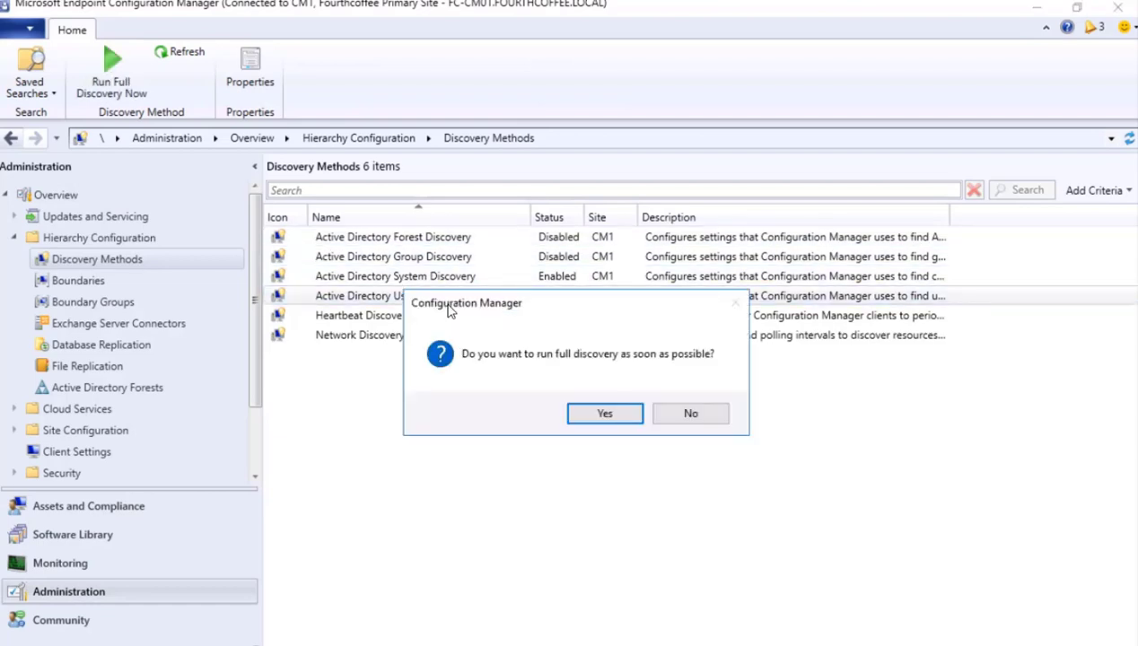
left_click(616, 422)
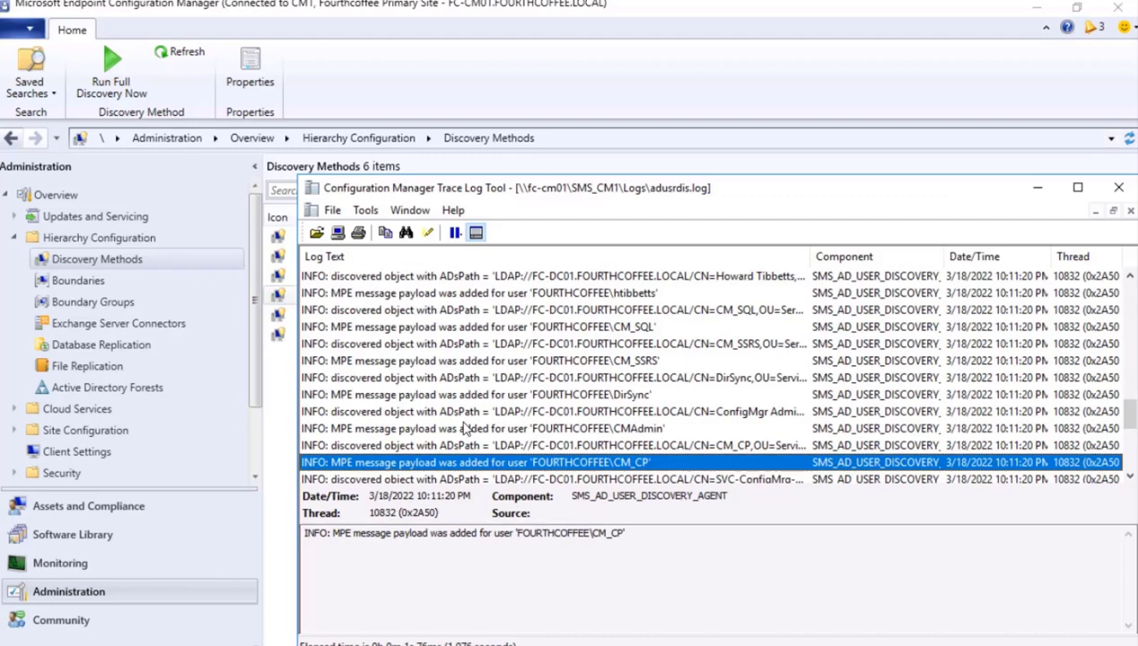
Examine the newest adusrdis.log entries for the new user's discovery, and look for the account at the end of the Users list.
left_click(468, 428)
key("End")
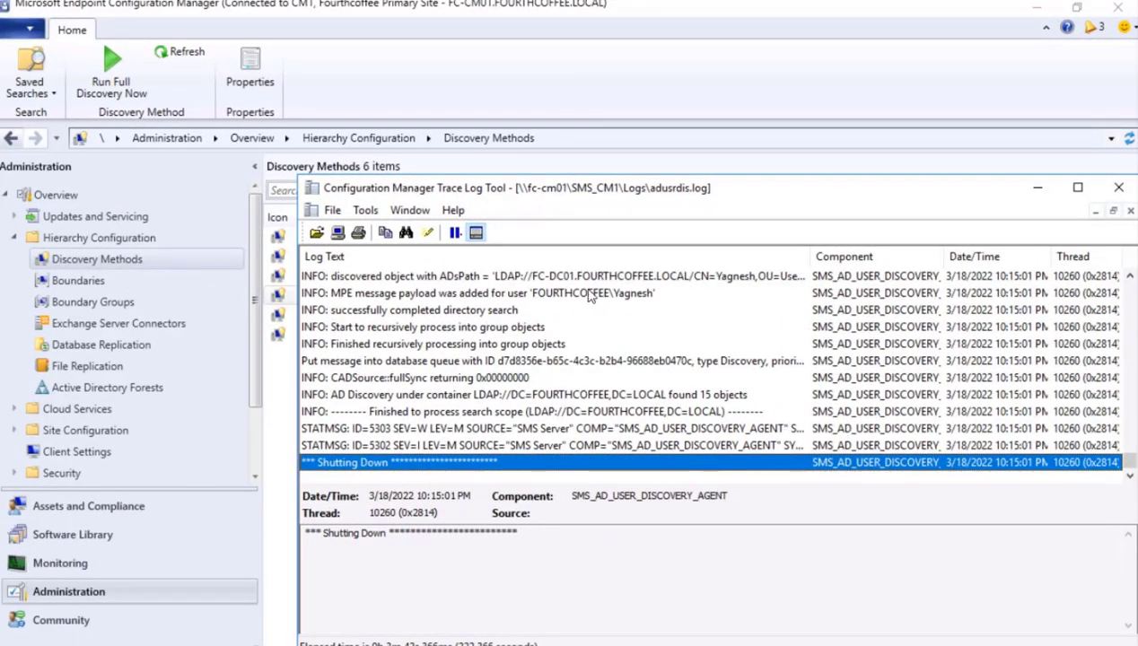
left_click(451, 293)
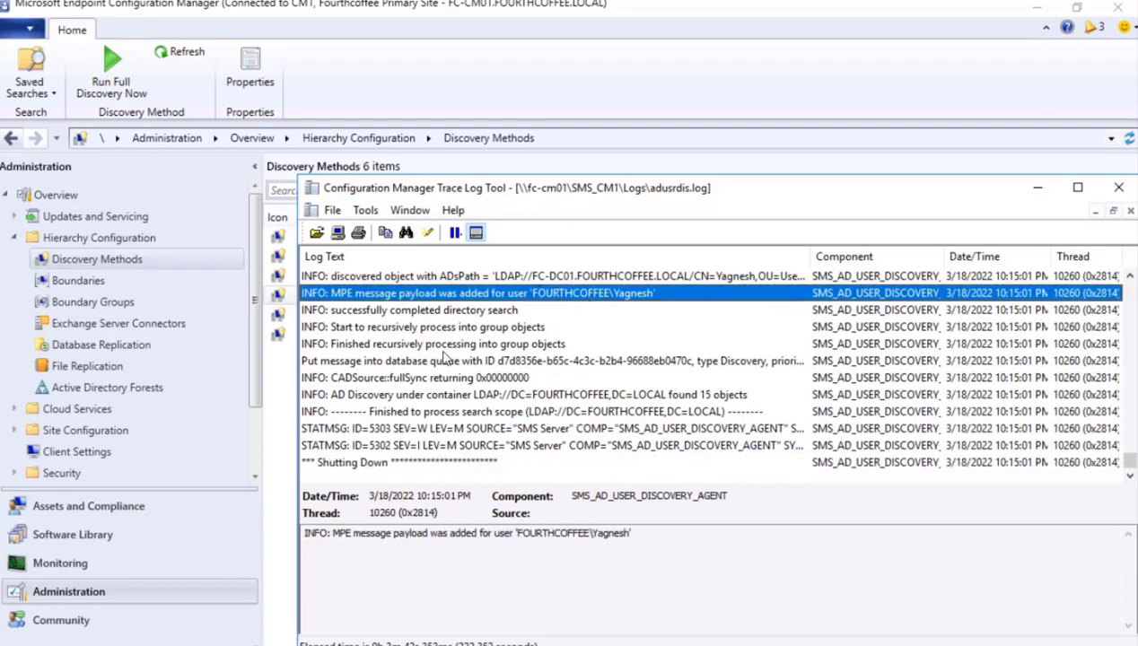
left_click(133, 506)
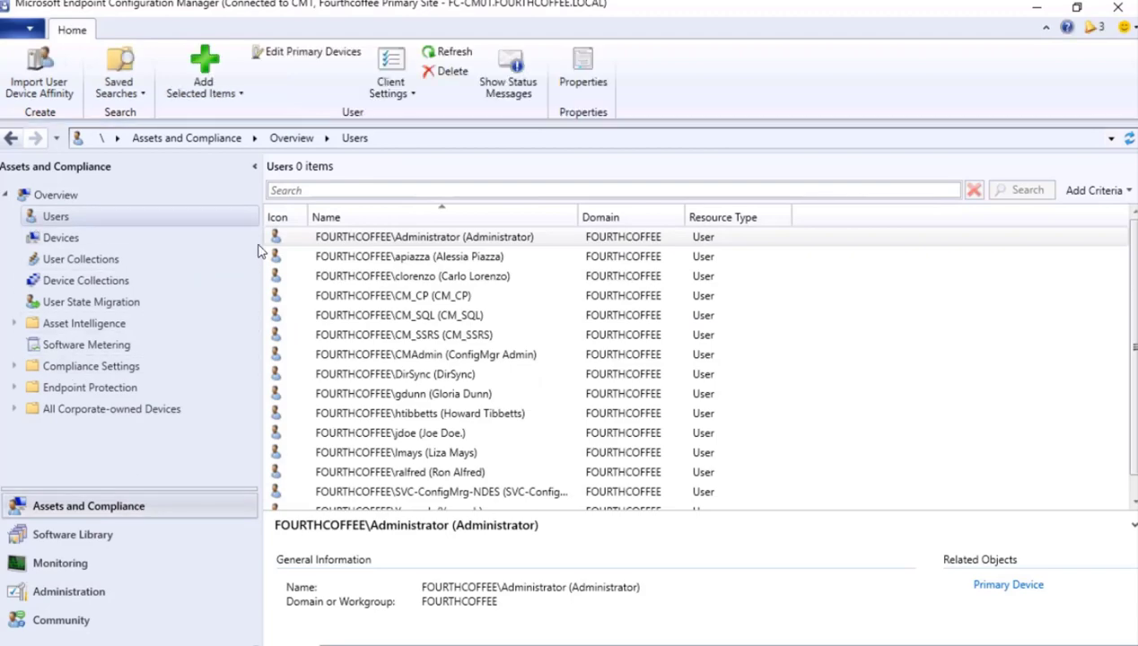
scroll(471, 314, "down", 1)
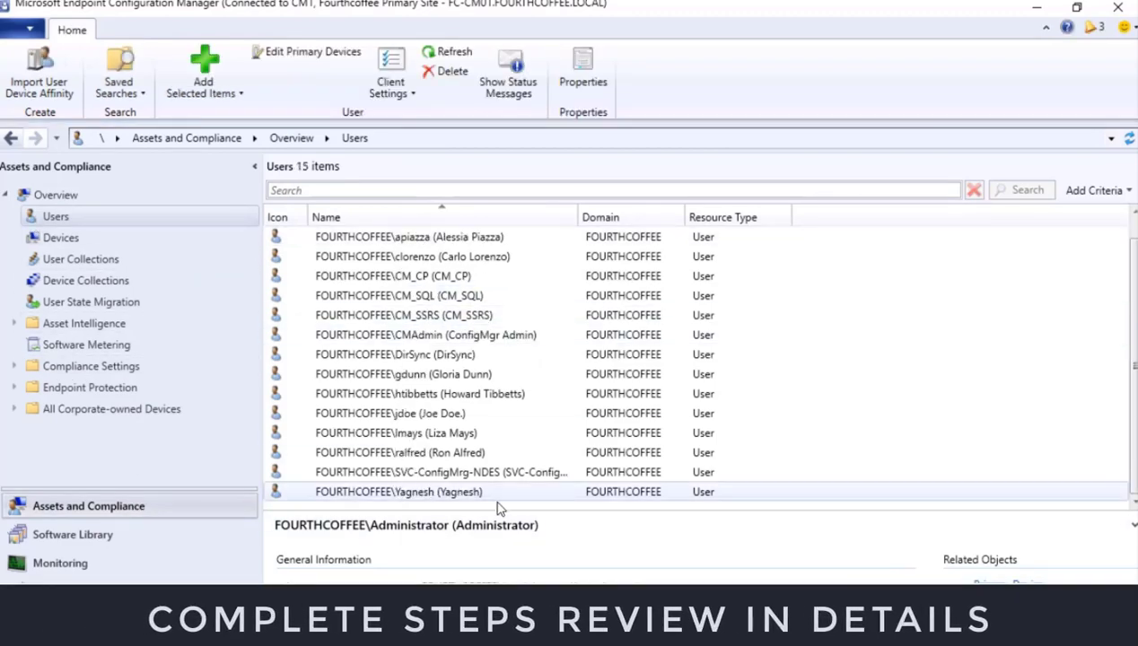